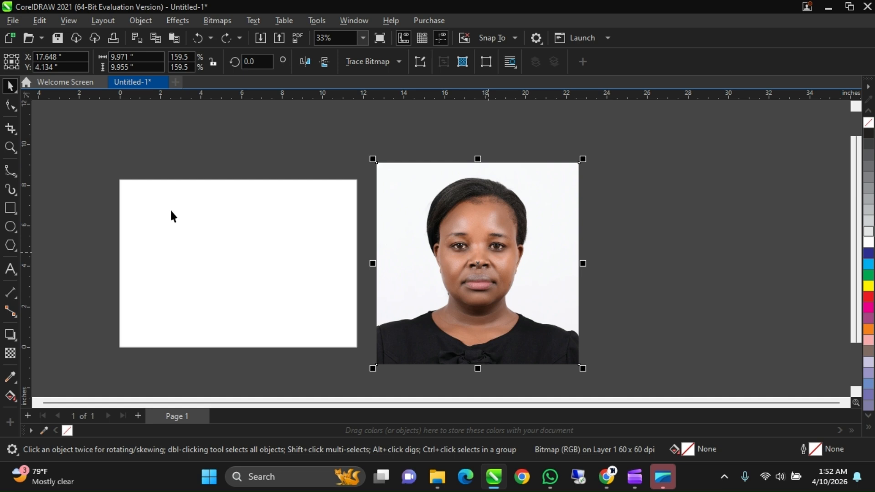
# - Draw a closed C-shaped curve about 6.4 by 4.5 inches on the blank page with the B-Spline tool
pyautogui.click(12, 172)
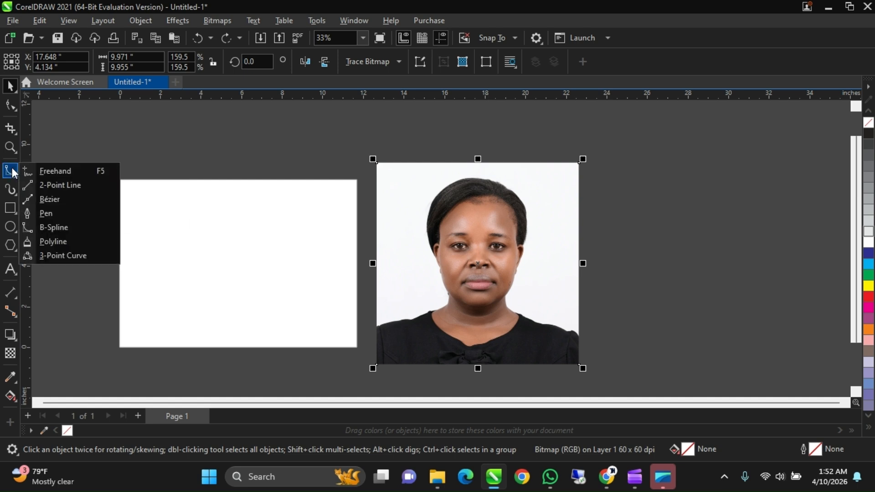
pyautogui.click(72, 228)
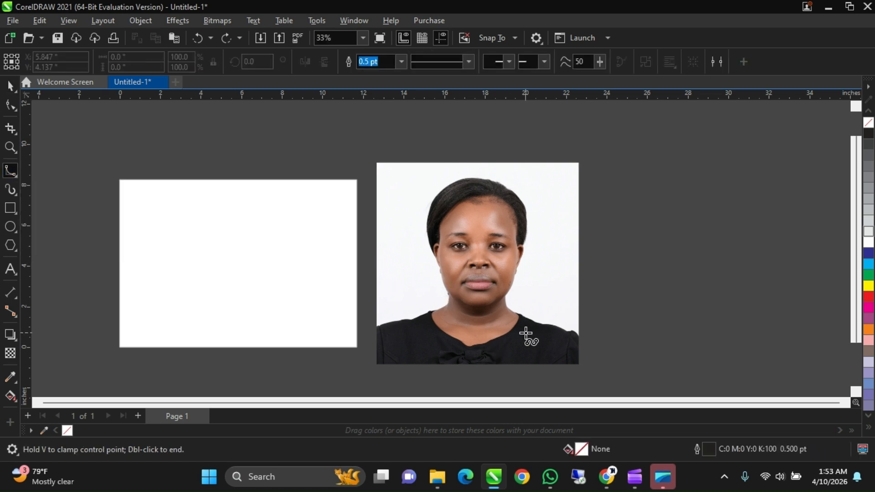
pyautogui.scroll(1, 526, 333)
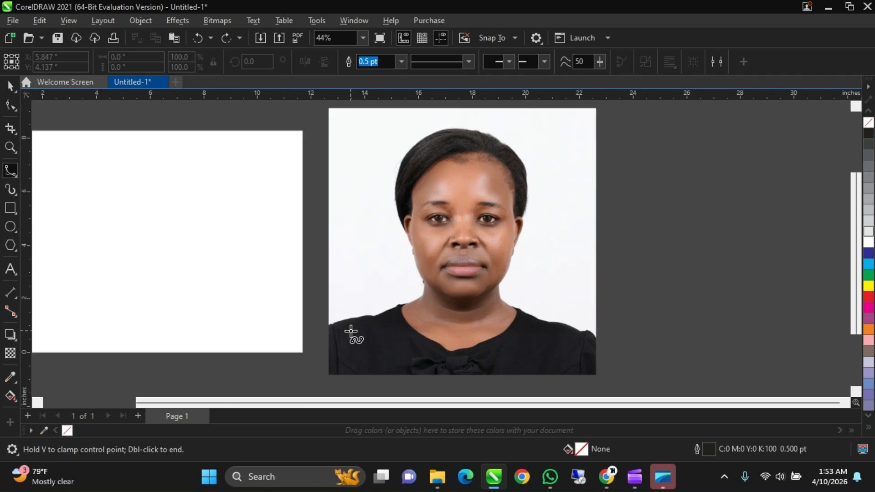
pyautogui.scroll(-1, 575, 285)
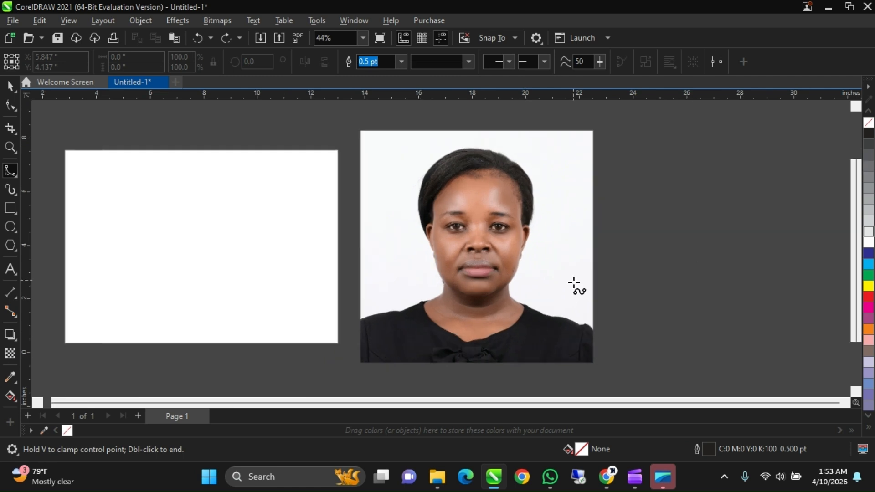
pyautogui.click(128, 207)
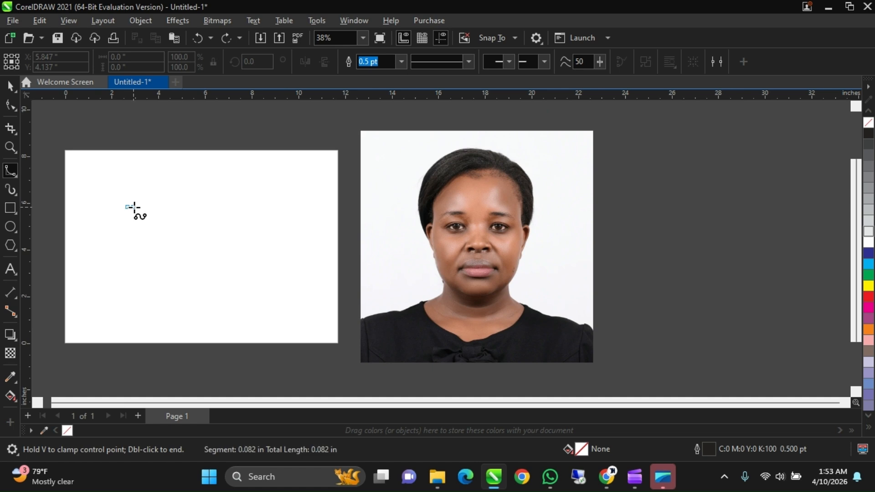
pyautogui.click(158, 190)
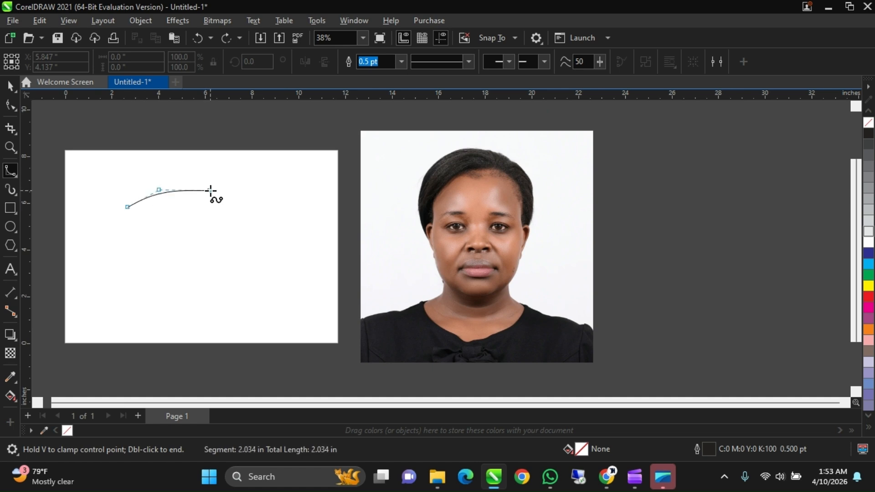
pyautogui.click(209, 190)
pyautogui.click(242, 217)
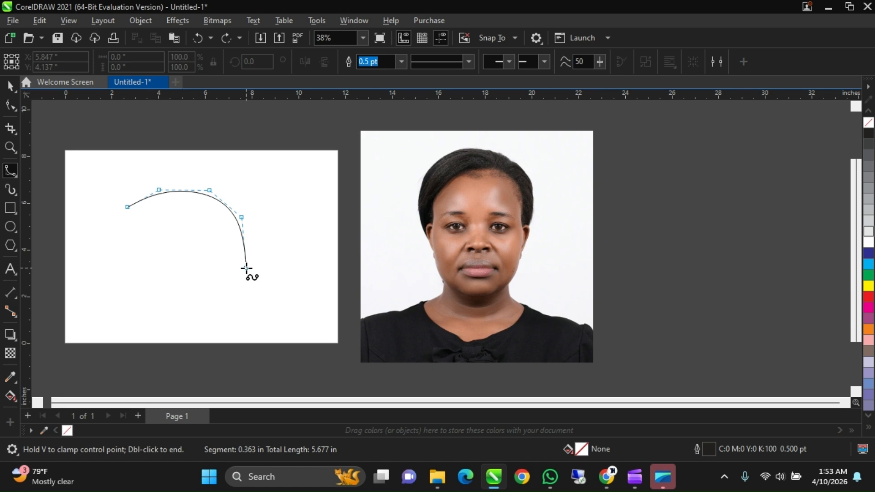
pyautogui.click(246, 268)
pyautogui.click(212, 302)
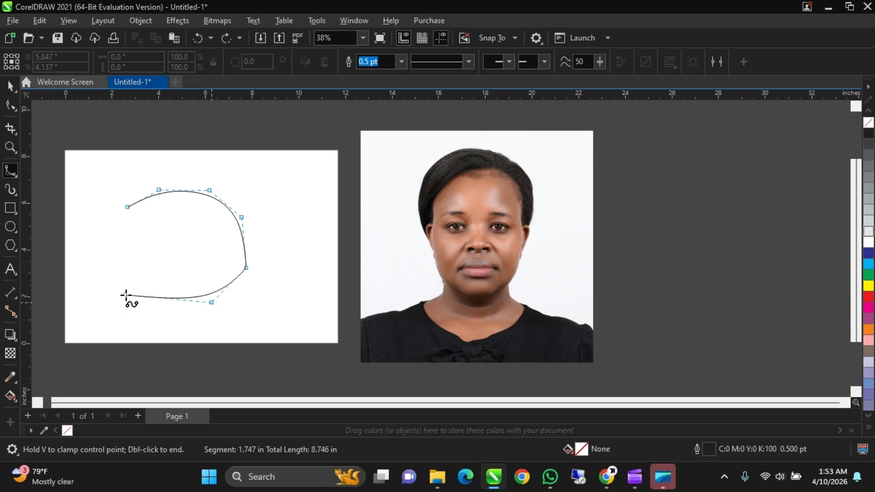
pyautogui.click(127, 292)
pyautogui.click(136, 270)
pyautogui.click(180, 279)
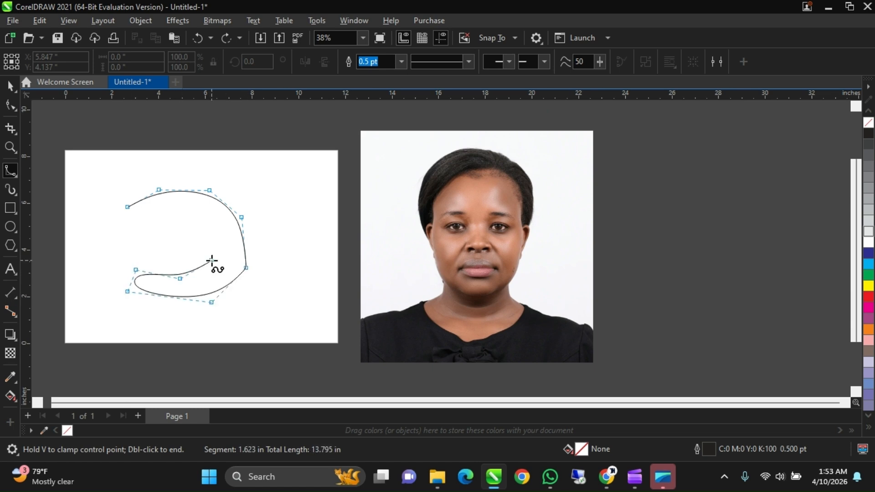
pyautogui.click(212, 260)
pyautogui.click(216, 243)
pyautogui.click(196, 218)
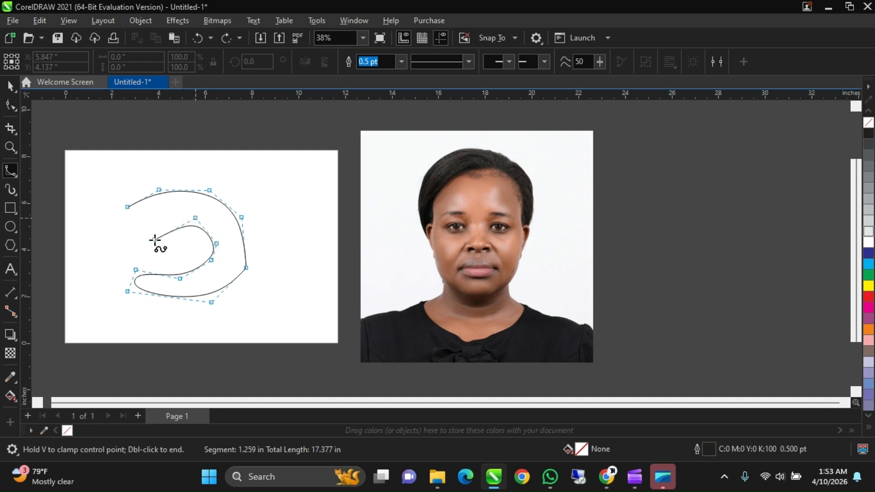
pyautogui.click(155, 240)
pyautogui.click(118, 250)
pyautogui.click(93, 233)
pyautogui.click(98, 220)
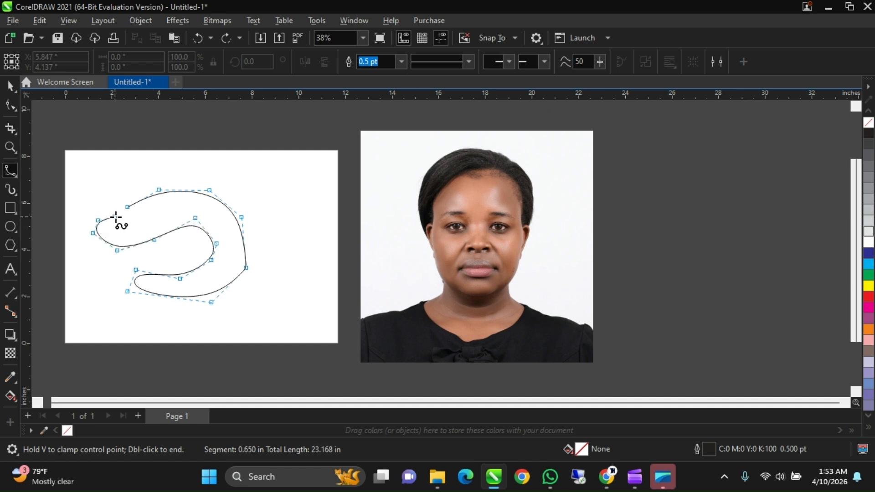
pyautogui.click(119, 219)
pyautogui.click(127, 209)
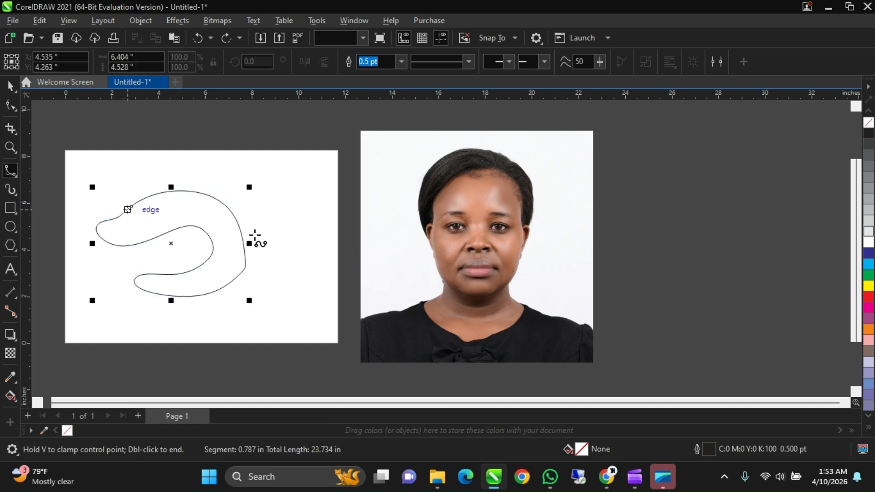
# - Draw a small closed B-spline oval about 1.3 by 2.8 inches beside the C-shaped curve on the page
pyautogui.click(286, 183)
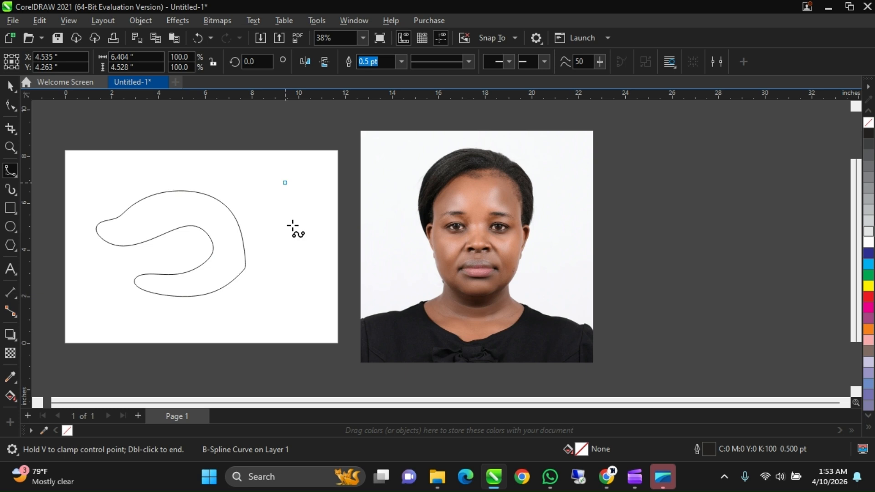
pyautogui.click(296, 246)
pyautogui.click(318, 226)
pyautogui.click(318, 183)
pyautogui.click(286, 163)
pyautogui.click(285, 182)
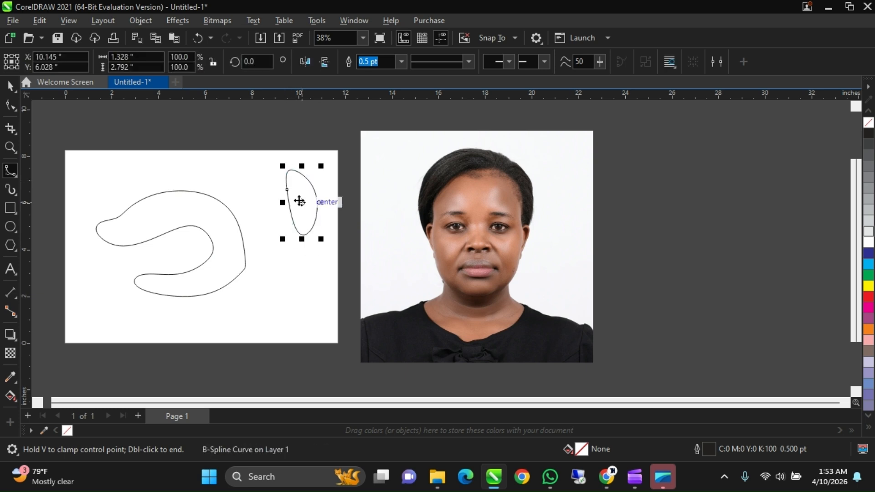
# - Try moving the C-shaped curve onto the portrait photo, and undo the move
pyautogui.press('space')
pyautogui.click(188, 225)
pyautogui.press('F10')
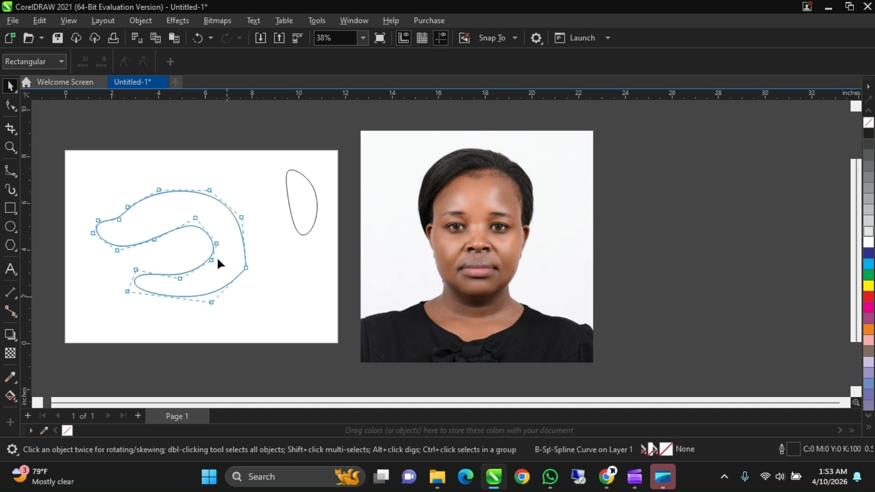
pyautogui.moveTo(217, 256); pyautogui.dragTo(502, 292)
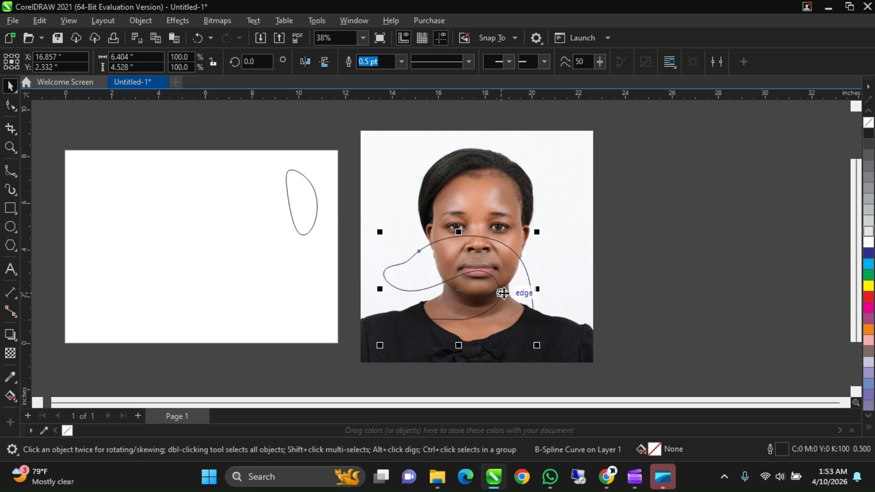
pyautogui.hotkey('ctrl', 'z')
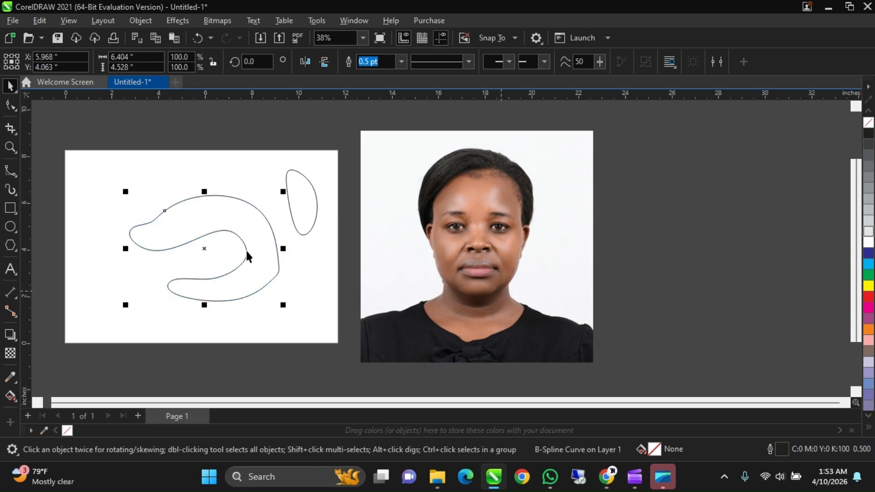
# - Delete both B-spline shapes from the page
pyautogui.click(294, 229)
pyautogui.press('Delete')
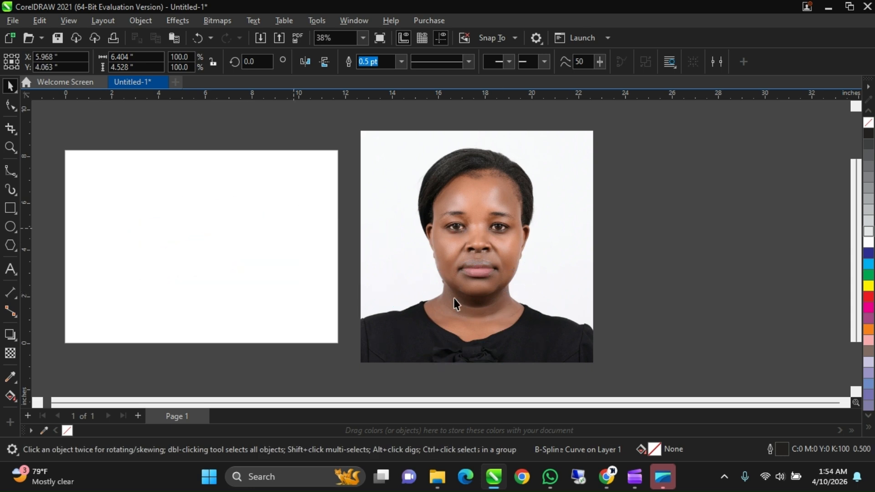
pyautogui.scroll(1, 456, 305)
pyautogui.click(422, 305)
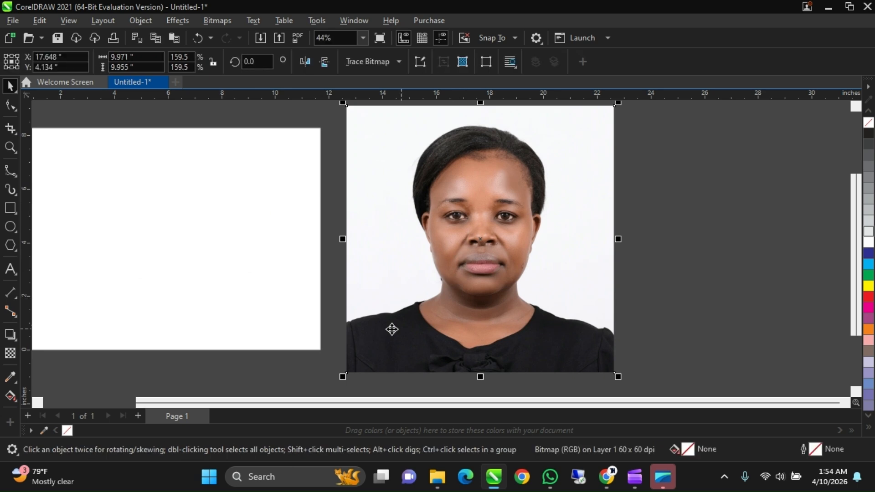
pyautogui.scroll(-1, 383, 319)
pyautogui.scroll(1, 472, 230)
pyautogui.scroll(-1, 473, 229)
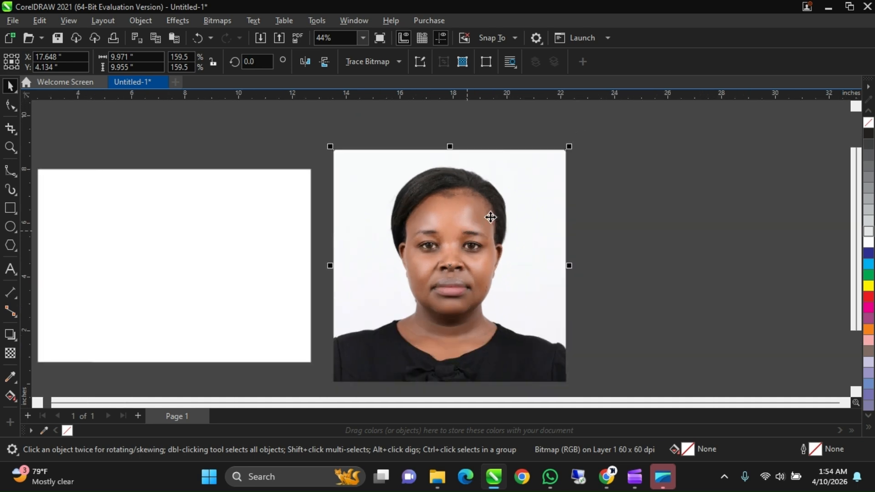
pyautogui.scroll(-1, 490, 218)
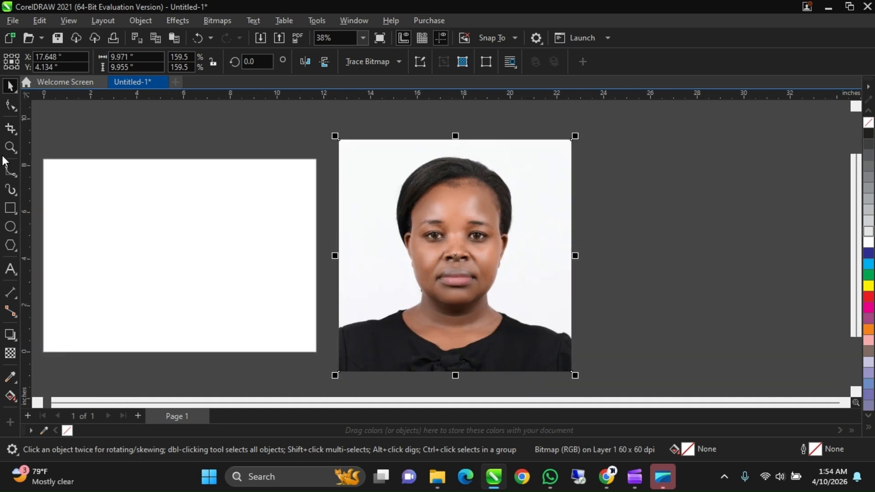
# - Trace the shoulder with a B-spline from the portrait's left edge to just past the dress neckline
pyautogui.click(10, 171)
pyautogui.scroll(2, 354, 330)
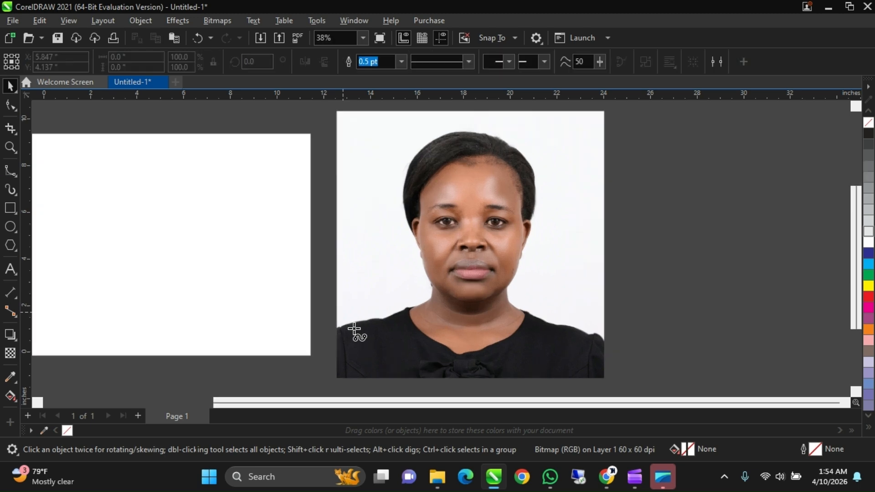
pyautogui.scroll(1, 331, 329)
pyautogui.scroll(1, 331, 328)
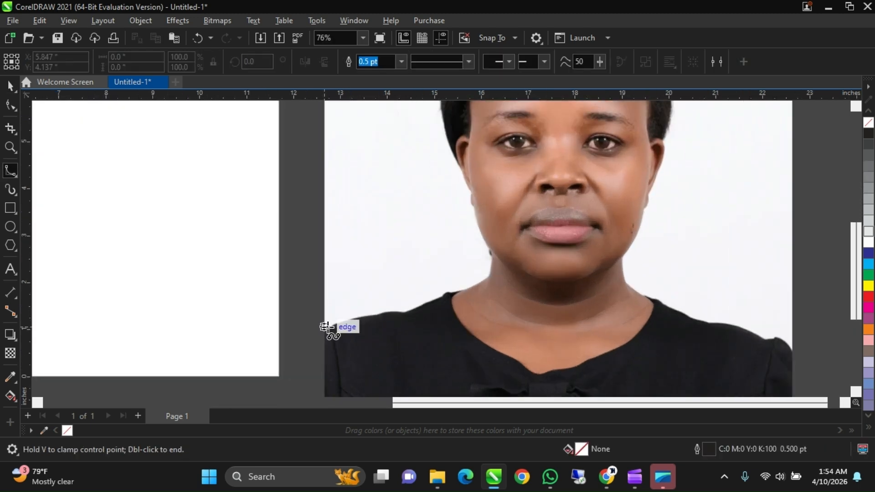
pyautogui.click(331, 330)
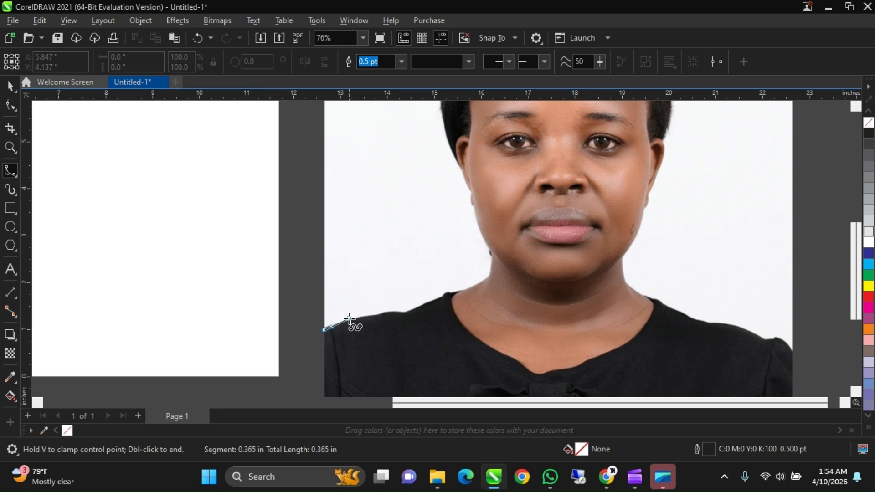
pyautogui.click(381, 314)
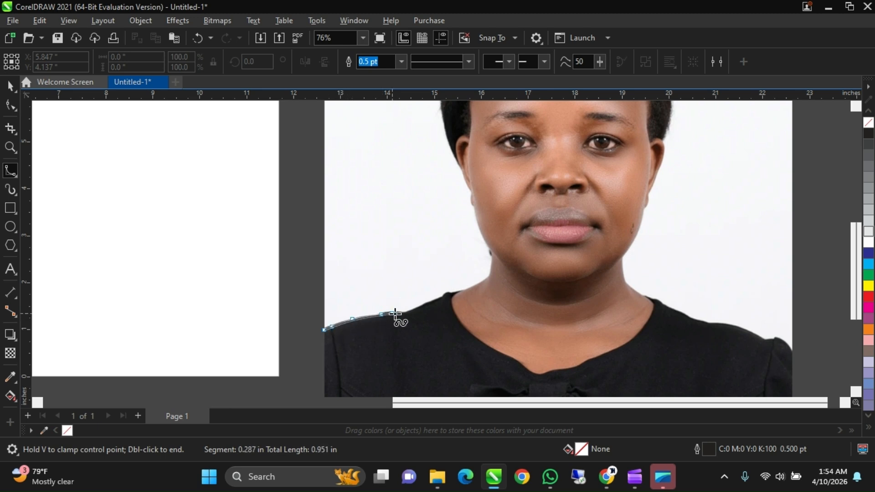
pyautogui.click(397, 311)
pyautogui.click(410, 310)
pyautogui.click(429, 302)
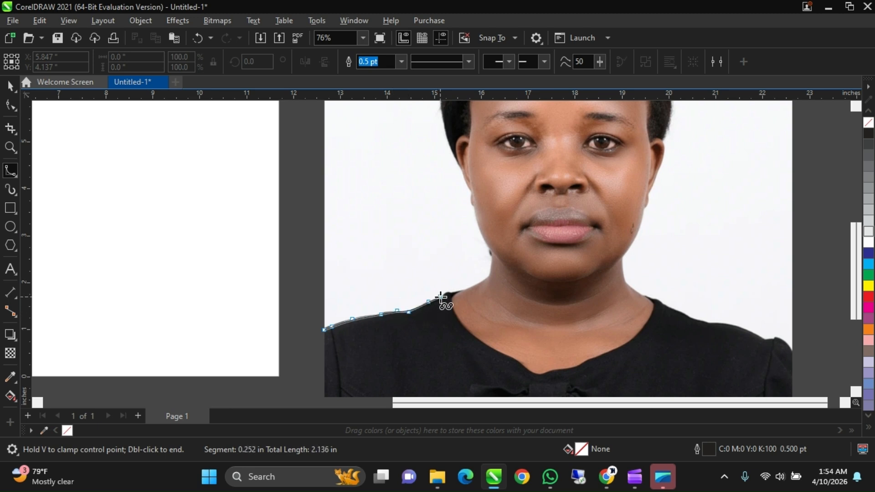
pyautogui.click(441, 296)
pyautogui.click(447, 291)
pyautogui.click(457, 291)
pyautogui.click(467, 290)
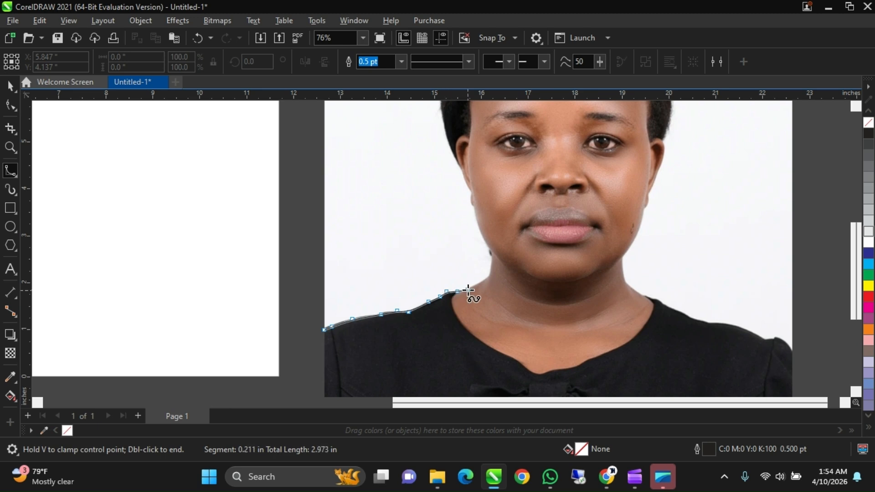
# - Extend the B-spline along the base of the neck and up its side to the jaw, replacing the misplaced points
pyautogui.click(481, 280)
pyautogui.click(496, 275)
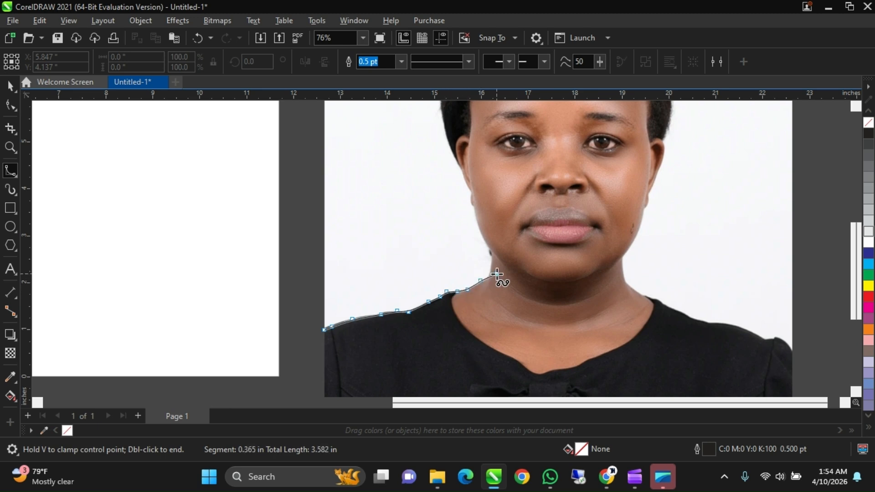
pyautogui.hotkey('ctrl', 'z')
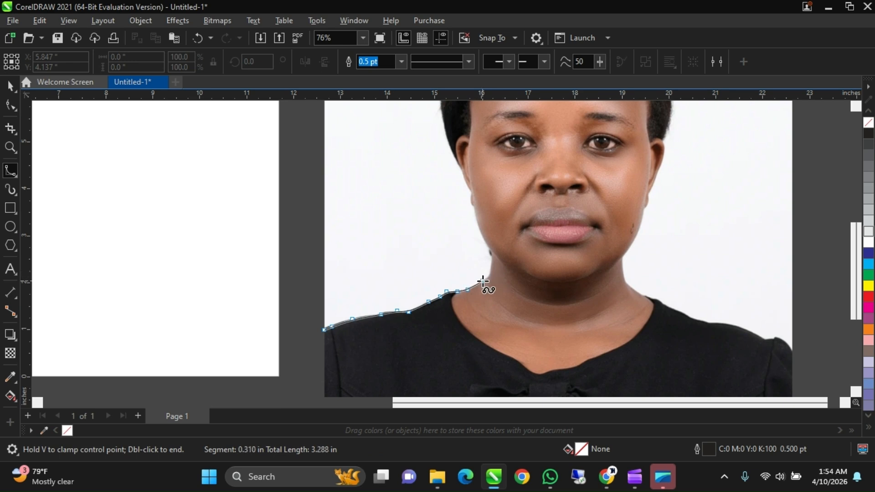
pyautogui.click(483, 280)
pyautogui.click(489, 275)
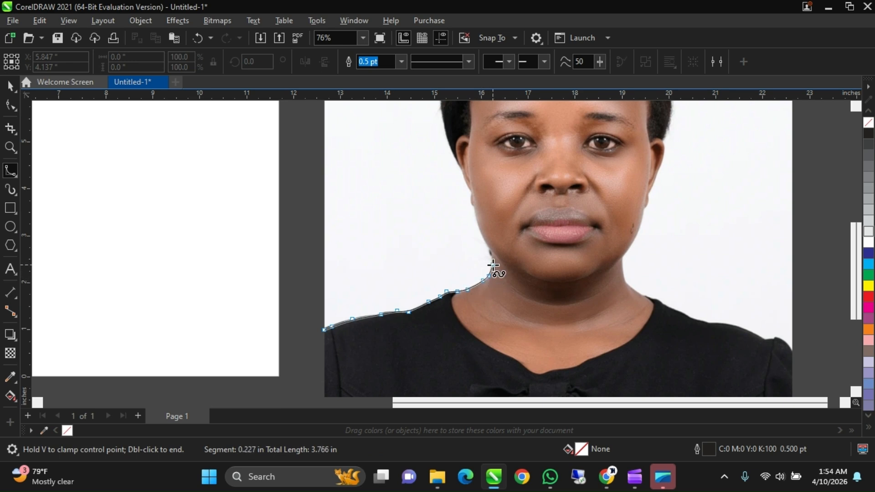
pyautogui.click(493, 264)
pyautogui.click(492, 252)
# - Extend the B-spline along the jaw and cheek, past the ear, to the lower edge of the hair
pyautogui.click(486, 244)
pyautogui.click(479, 228)
pyautogui.click(473, 206)
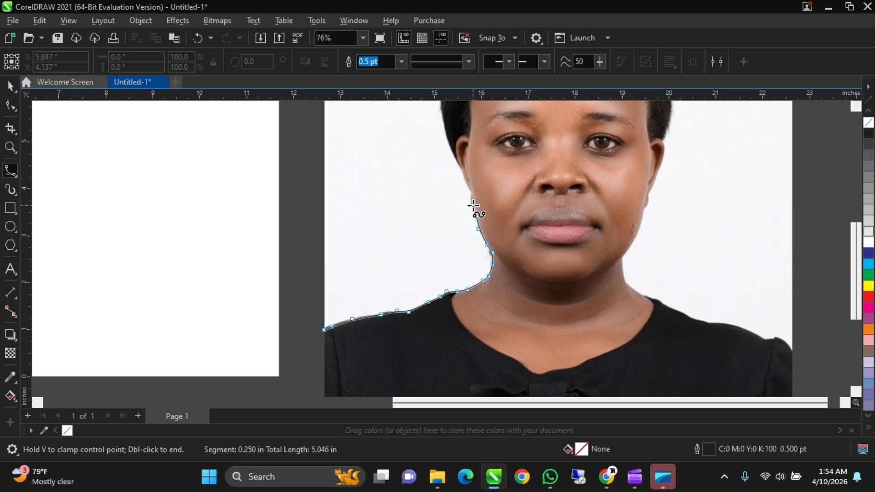
pyautogui.click(472, 204)
pyautogui.click(470, 196)
pyautogui.click(465, 177)
pyautogui.click(459, 165)
pyautogui.click(453, 150)
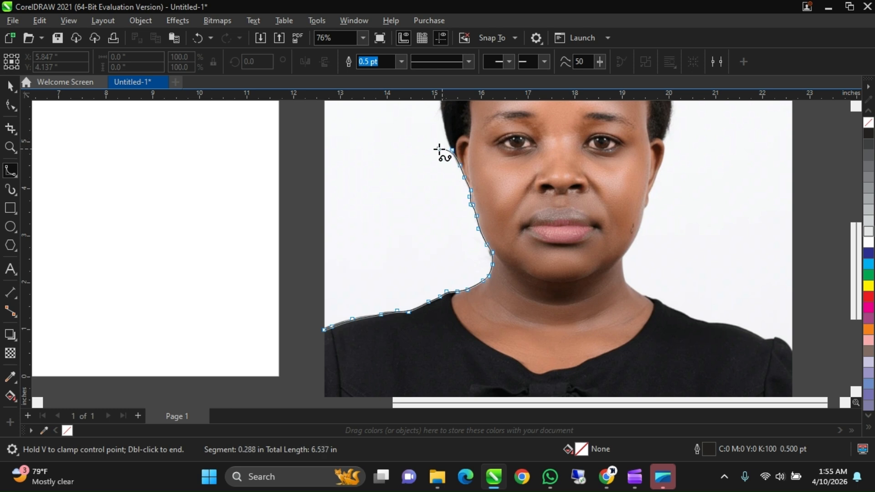
pyautogui.click(439, 128)
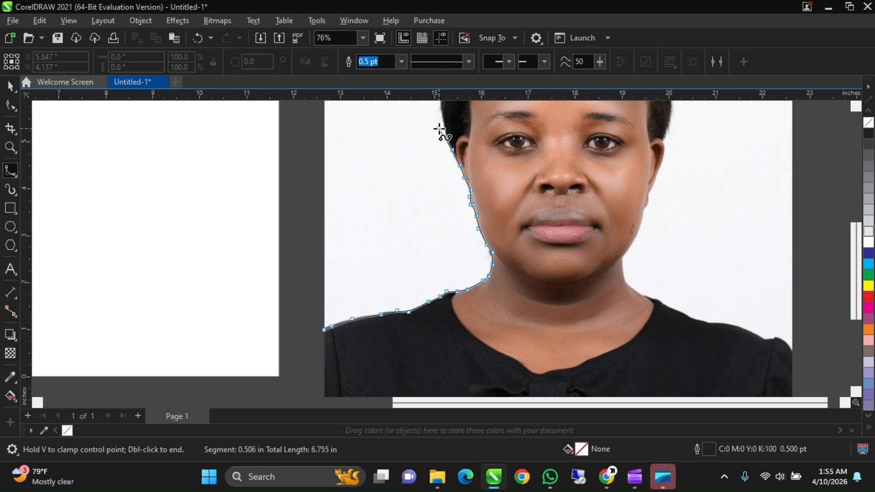
pyautogui.click(427, 120)
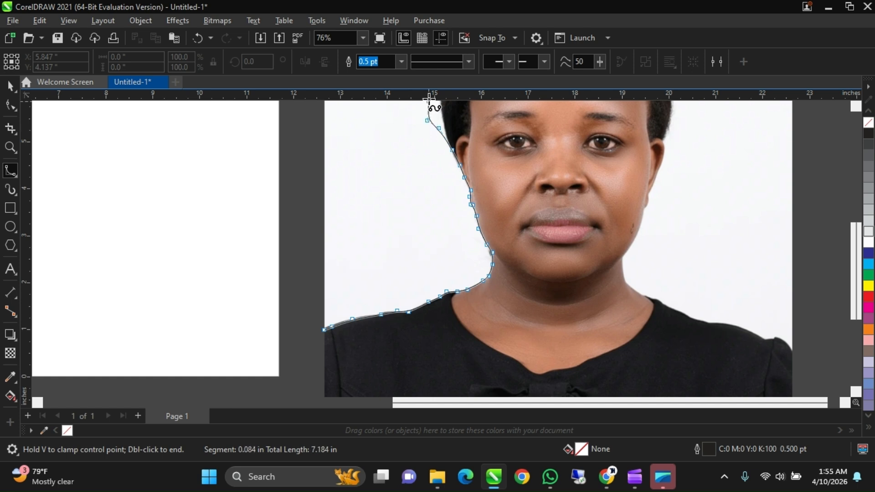
pyautogui.scroll(1, 429, 98)
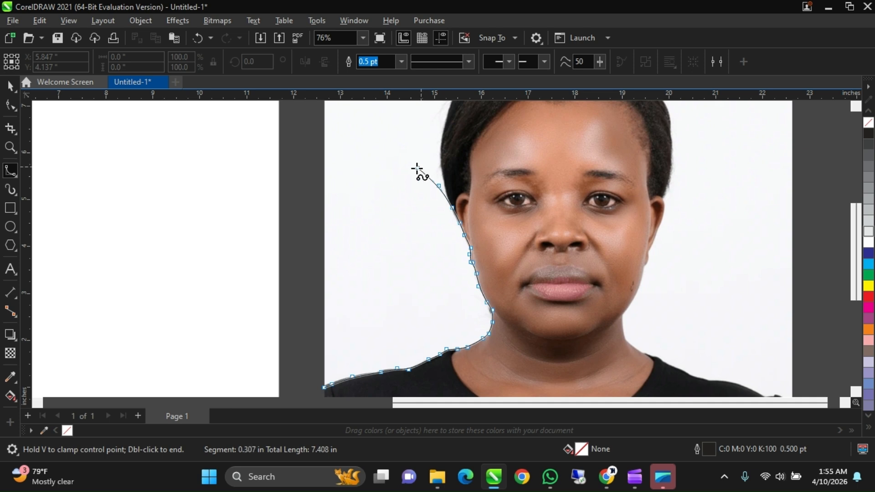
pyautogui.hotkey('ctrl', 'z')
pyautogui.hotkey('ctrl', 'z')
pyautogui.click(439, 177)
pyautogui.click(414, 169)
pyautogui.click(397, 156)
pyautogui.click(408, 142)
pyautogui.press('BackSpace')
pyautogui.hotkey('ctrl', 'z')
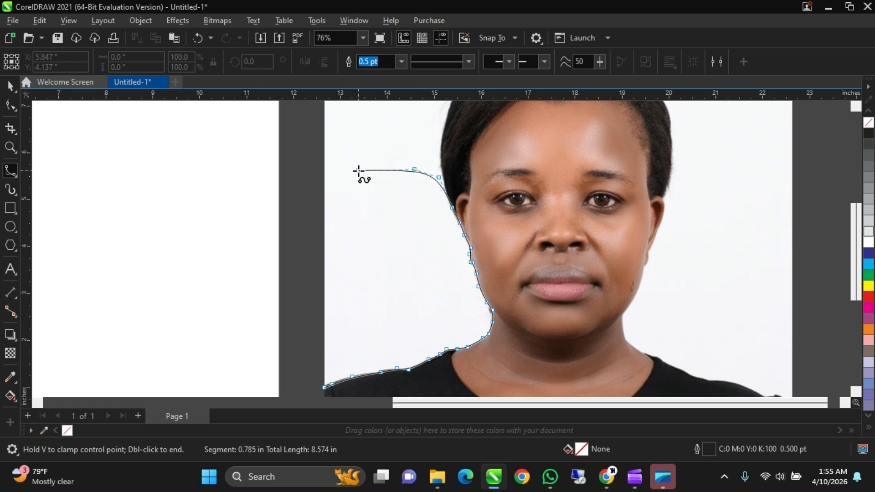
pyautogui.hotkey('ctrl', 'z')
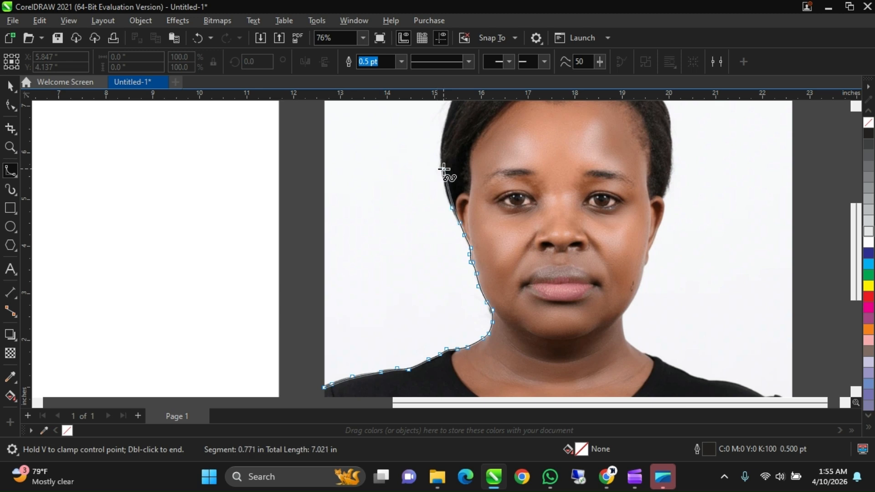
pyautogui.hotkey('ctrl', 'z')
# - Extend the B-spline from above the ear up along the side of the hair toward the crown, replacing the misplaced point
pyautogui.click(444, 189)
pyautogui.click(440, 153)
pyautogui.scroll(2, 449, 119)
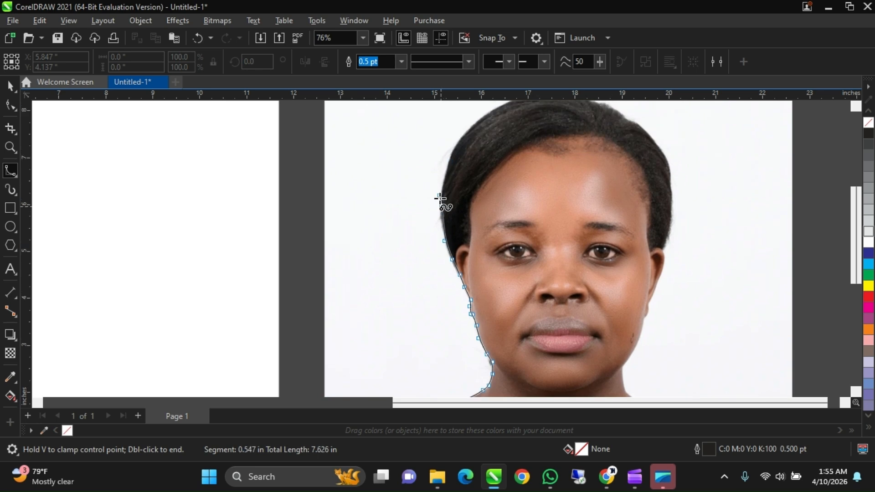
pyautogui.press('BackSpace')
pyautogui.click(439, 213)
pyautogui.click(442, 183)
pyautogui.click(450, 161)
pyautogui.click(463, 133)
pyautogui.scroll(2, 474, 146)
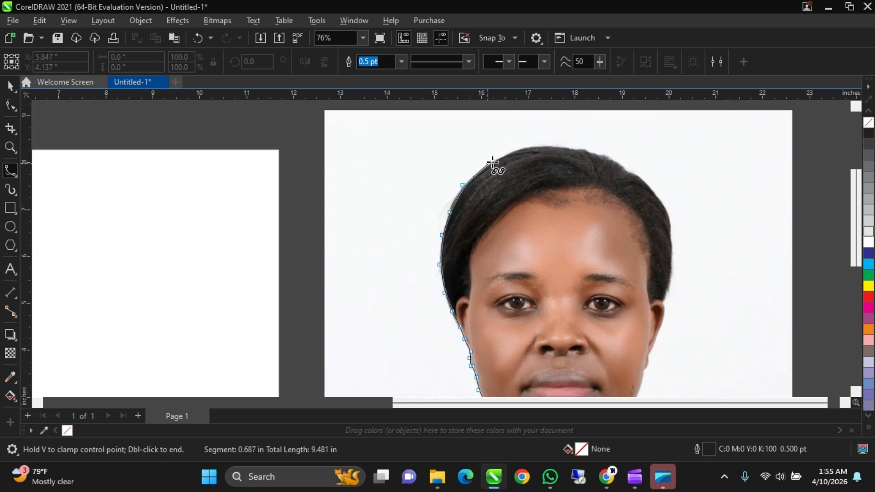
# - Continue the B-spline over the crown of the head to where the hair starts to slope down on the opposite side
pyautogui.click(493, 161)
pyautogui.click(532, 146)
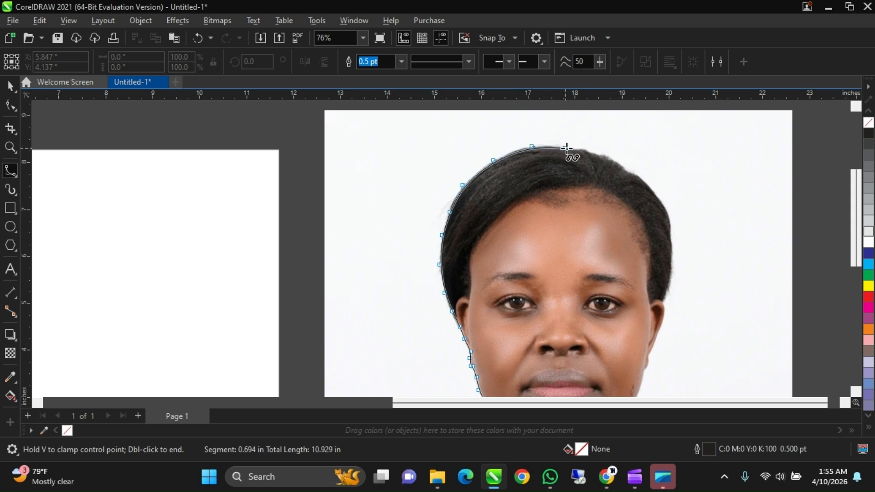
pyautogui.click(573, 147)
pyautogui.click(607, 157)
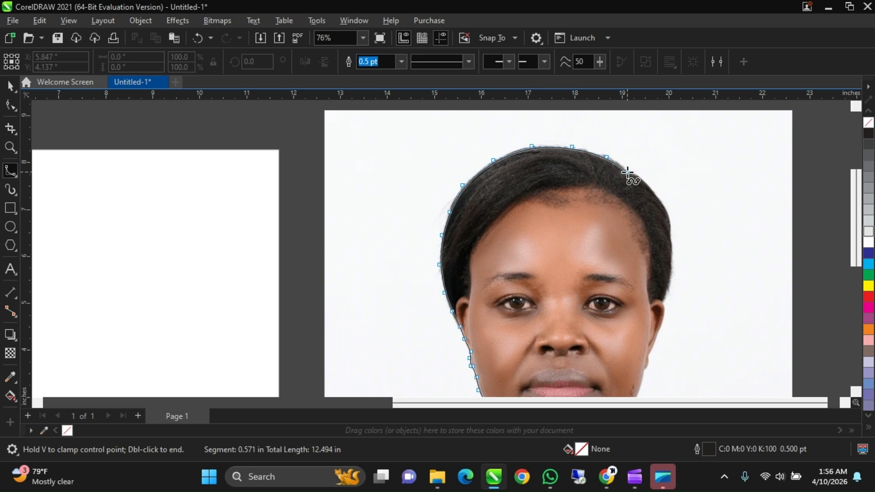
pyautogui.click(627, 173)
pyautogui.click(636, 176)
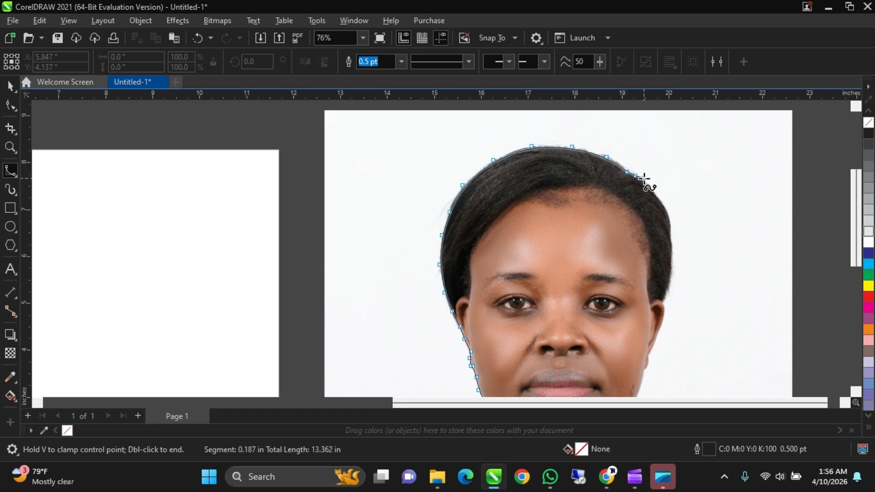
# - Trace the B-spline down the opposite side of the hair to just above the ear
pyautogui.click(644, 181)
pyautogui.click(659, 199)
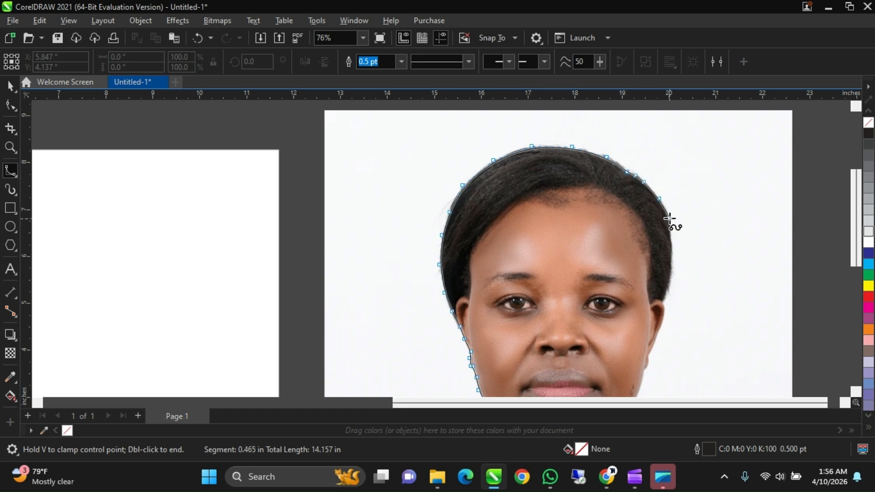
pyautogui.click(669, 218)
pyautogui.click(670, 244)
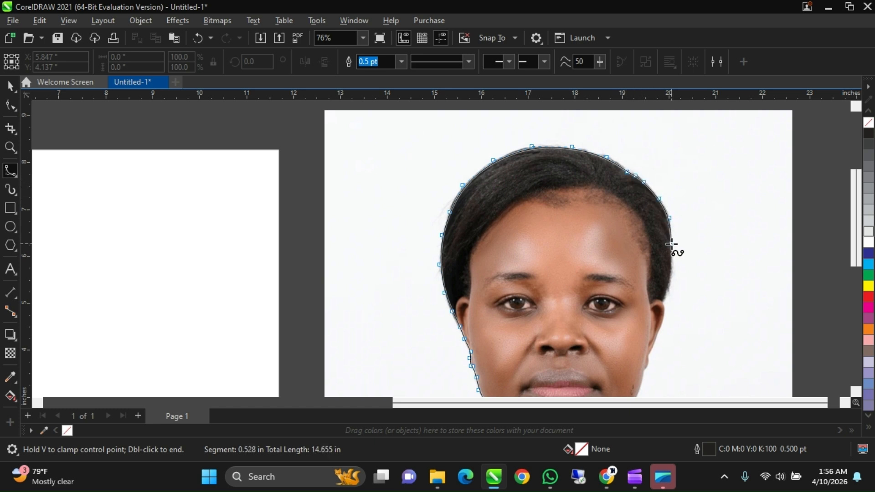
pyautogui.click(668, 272)
pyautogui.click(672, 252)
pyautogui.click(670, 278)
# - Extend the B-spline around the second ear and down the cheek and jaw to the top of the neck
pyautogui.click(663, 300)
pyautogui.click(662, 320)
pyautogui.click(654, 335)
pyautogui.click(649, 352)
pyautogui.click(647, 365)
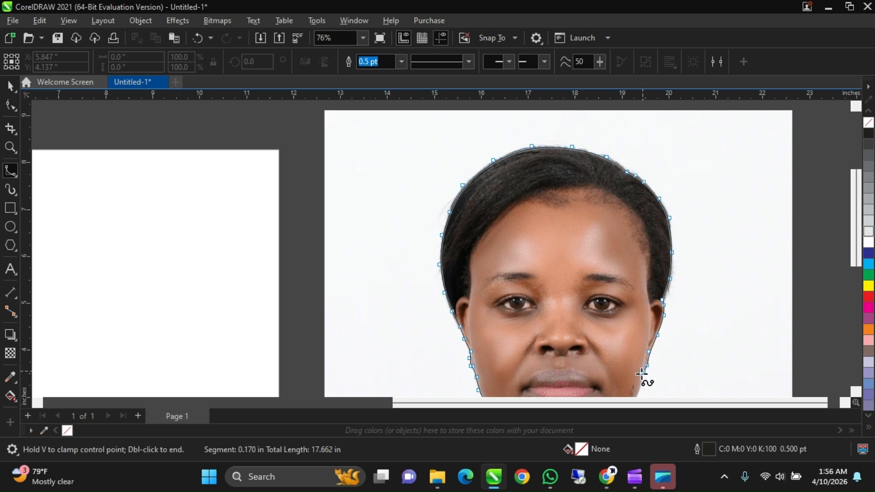
pyautogui.click(642, 378)
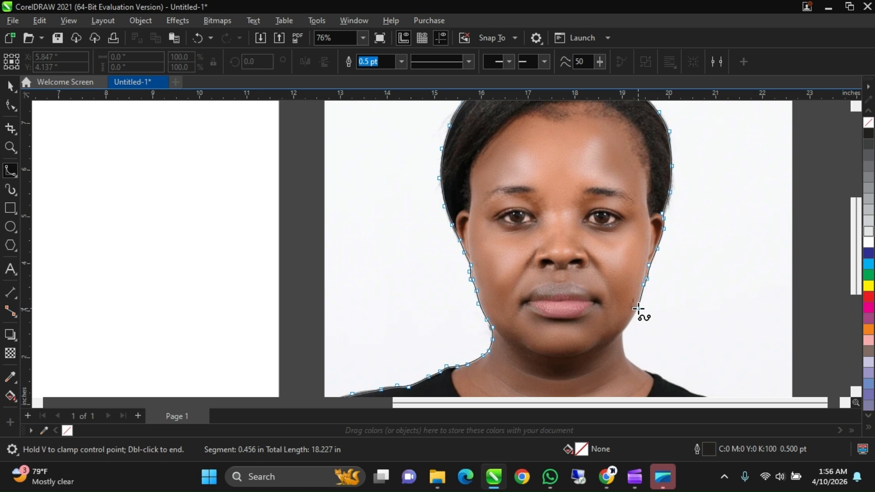
pyautogui.click(638, 309)
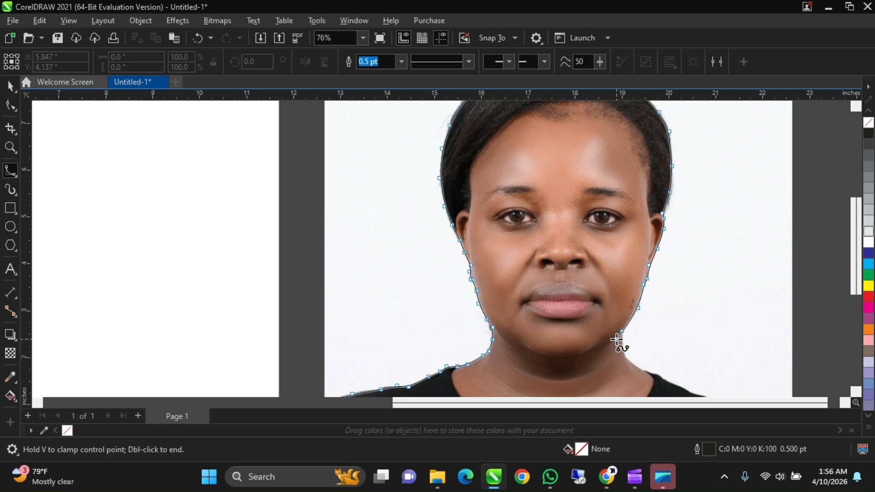
pyautogui.click(621, 333)
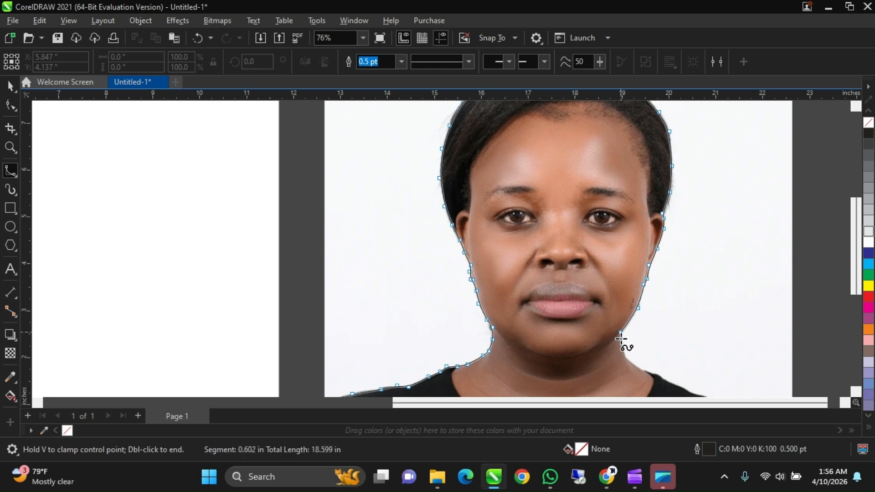
# - Trace the B-spline down the neck and past the dress neckline onto the start of the shoulder, correcting the point at the neckline
pyautogui.click(621, 344)
pyautogui.click(625, 360)
pyautogui.click(638, 368)
pyautogui.click(652, 376)
pyautogui.hotkey('ctrl', 'z')
pyautogui.click(661, 377)
pyautogui.click(666, 381)
pyautogui.click(685, 387)
pyautogui.scroll(-2, 684, 388)
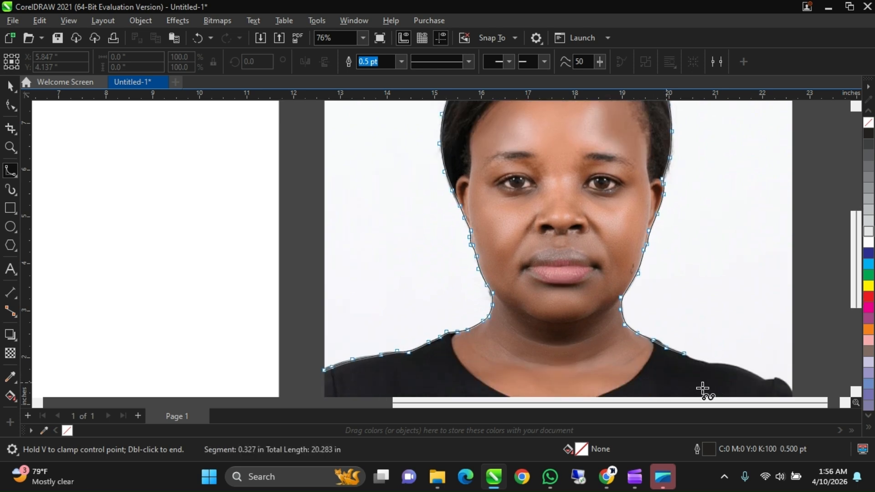
# - Extend the B-spline along the second shoulder and over the sleeve top to the photo's side edge
pyautogui.click(691, 352)
pyautogui.click(710, 359)
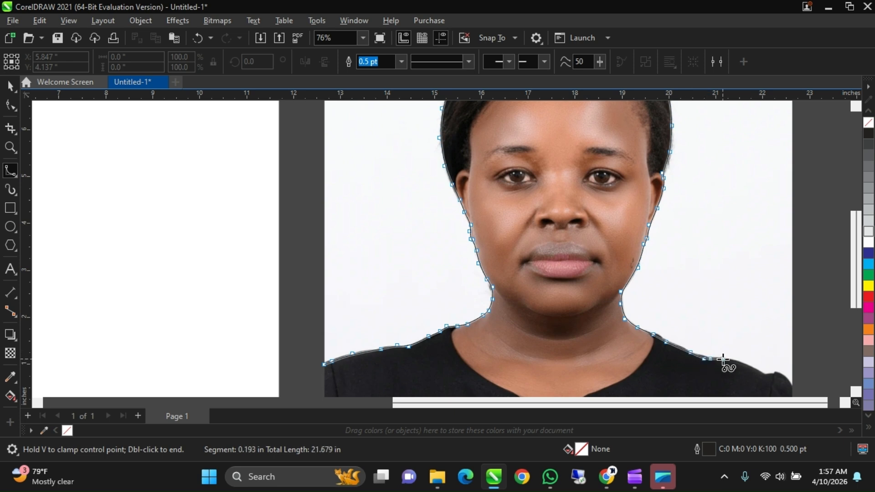
pyautogui.click(723, 358)
pyautogui.click(740, 363)
pyautogui.click(754, 368)
pyautogui.click(766, 375)
pyautogui.click(768, 376)
pyautogui.click(777, 375)
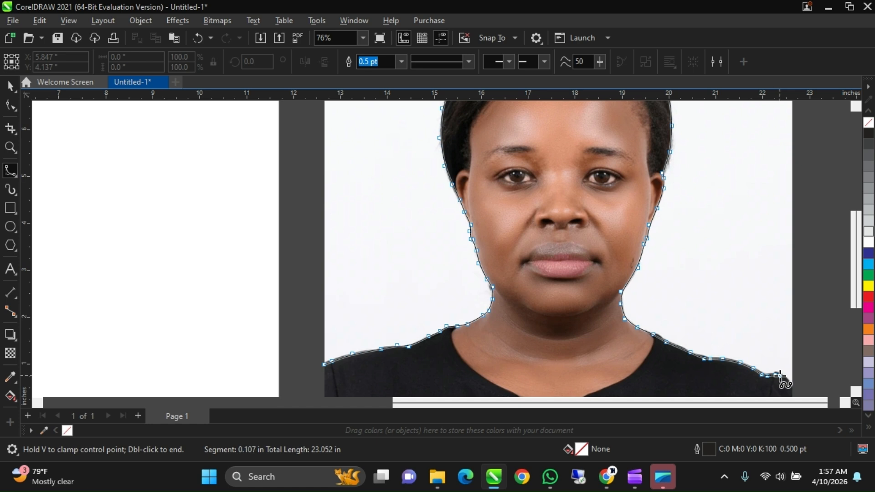
pyautogui.click(783, 376)
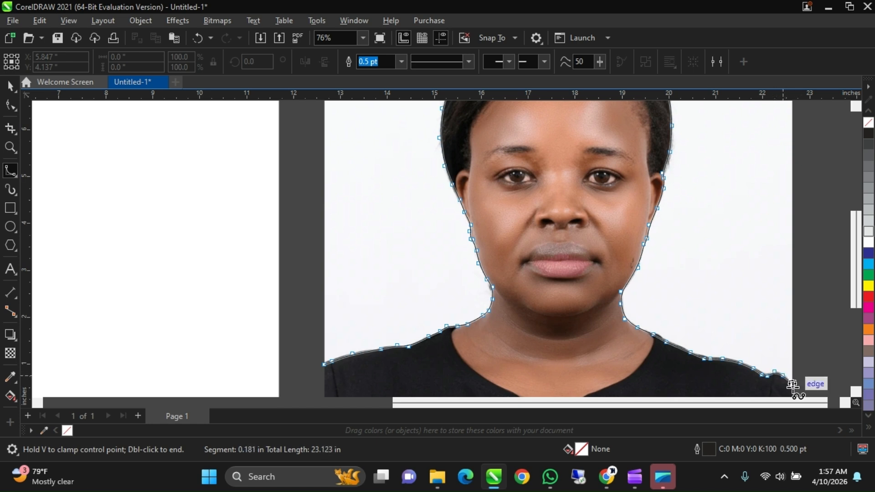
pyautogui.click(793, 384)
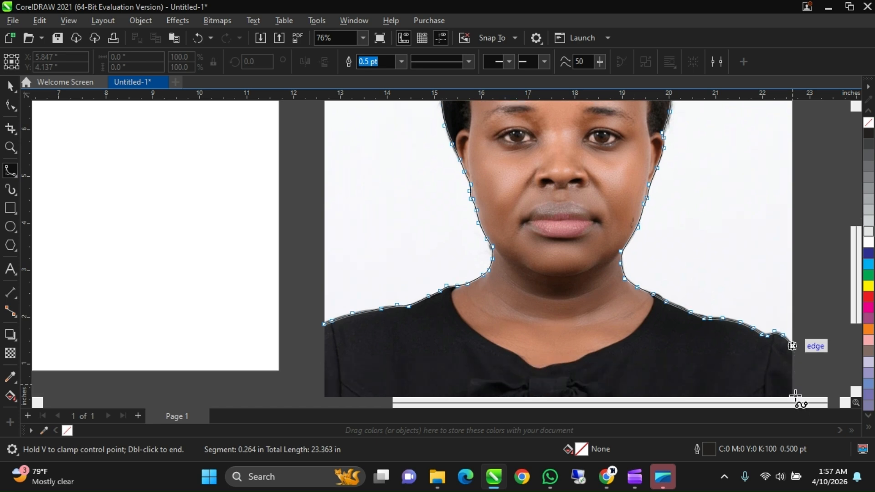
# - Run the B-spline around the photo's lower corners and bottom edge, and close it at the starting point on the first shoulder
pyautogui.click(793, 348)
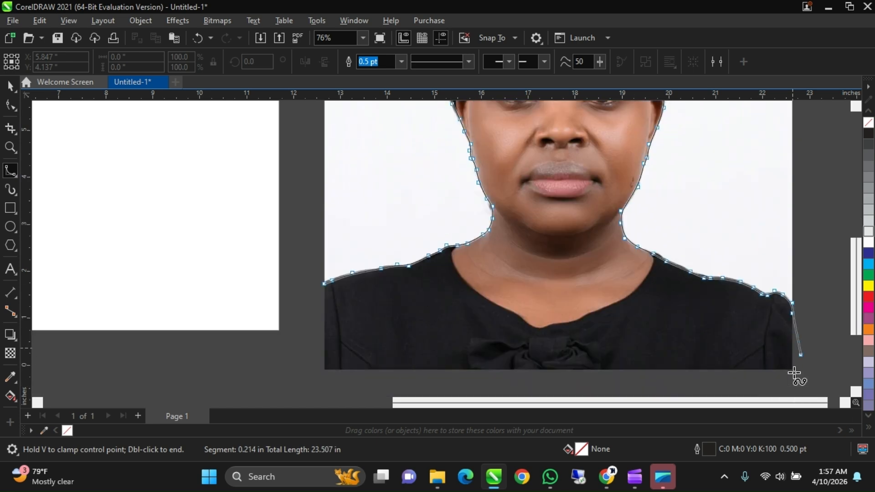
pyautogui.click(794, 370)
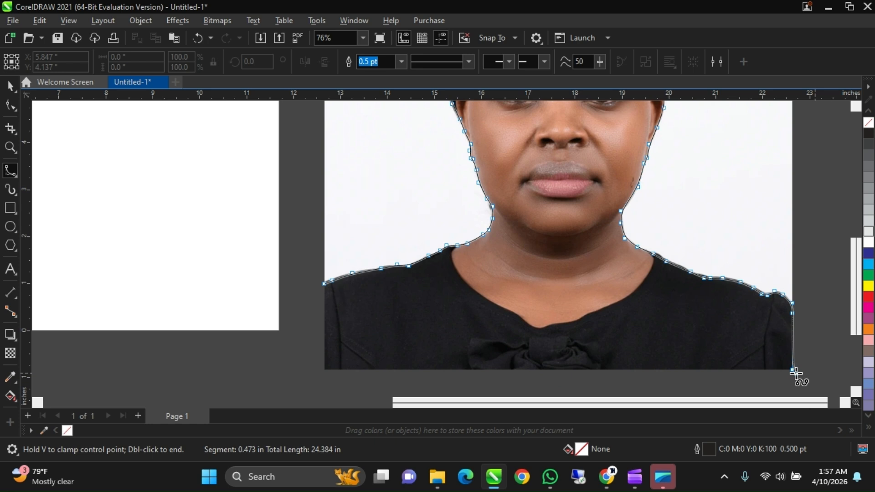
pyautogui.click(718, 369)
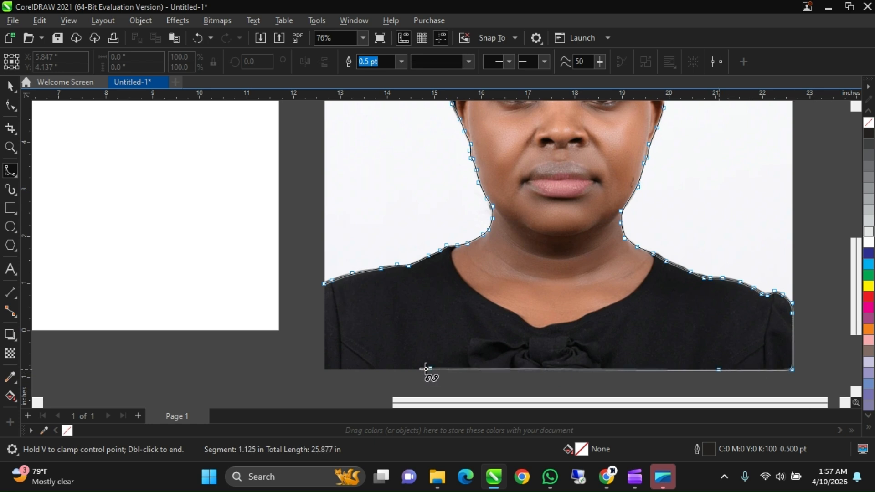
pyautogui.click(324, 370)
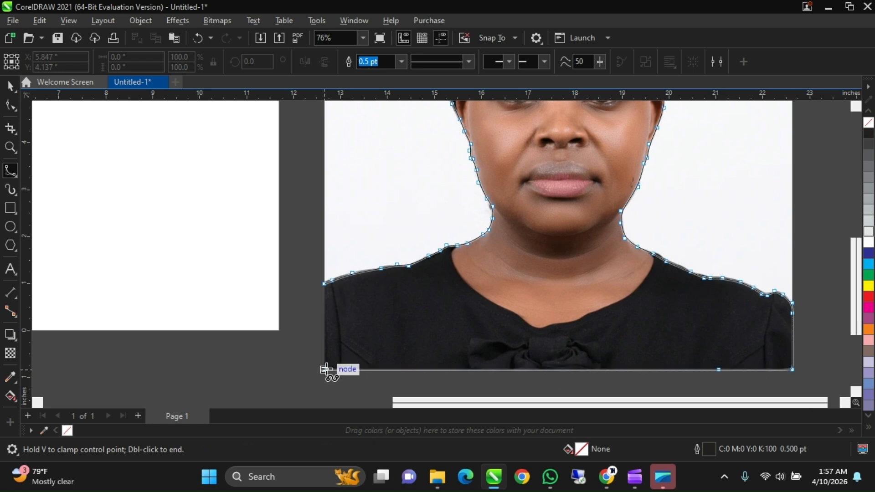
pyautogui.click(322, 339)
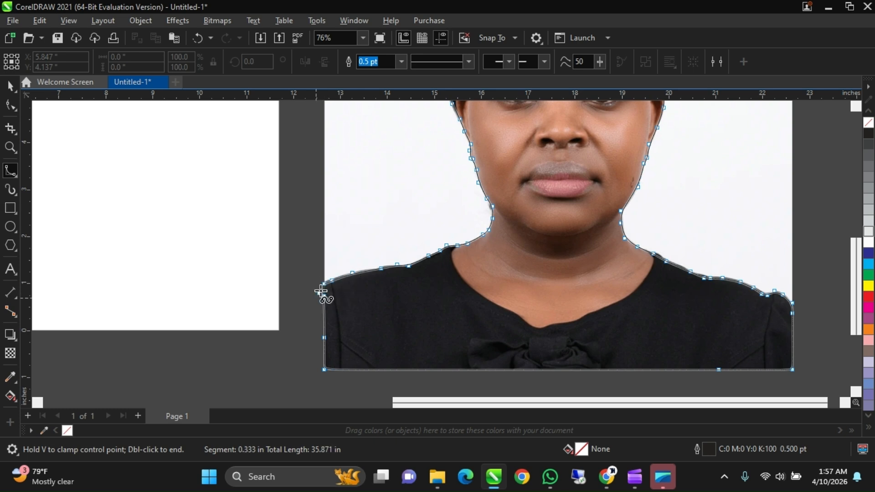
pyautogui.click(321, 288)
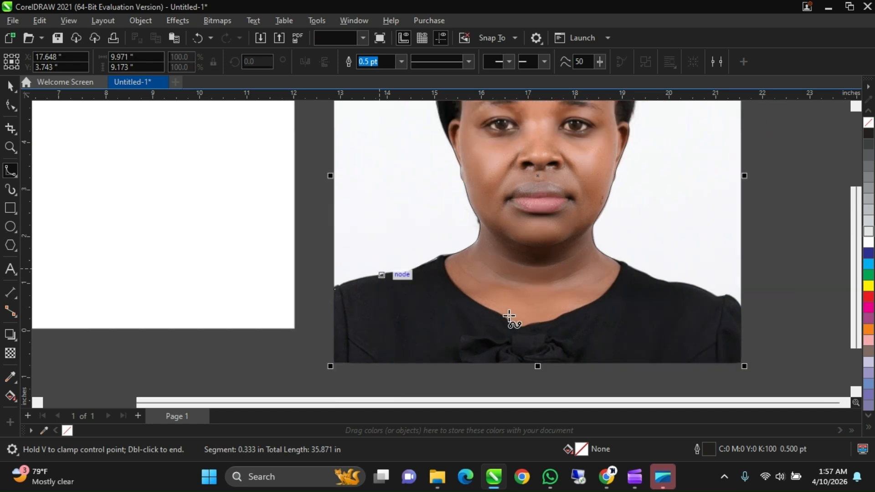
# - Move the closed B-spline outline off the portrait onto the blank page to inspect its shape
pyautogui.scroll(-3, 509, 315)
pyautogui.scroll(3, 518, 300)
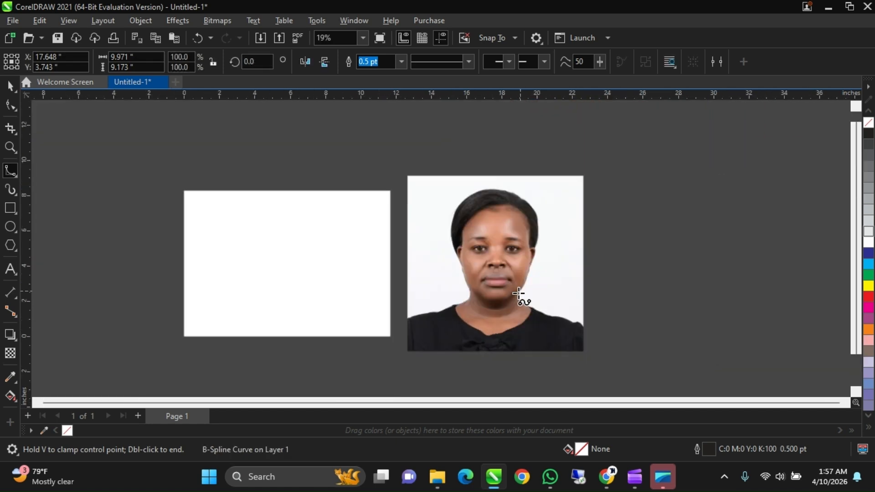
pyautogui.scroll(-2, 485, 285)
pyautogui.scroll(2, 409, 332)
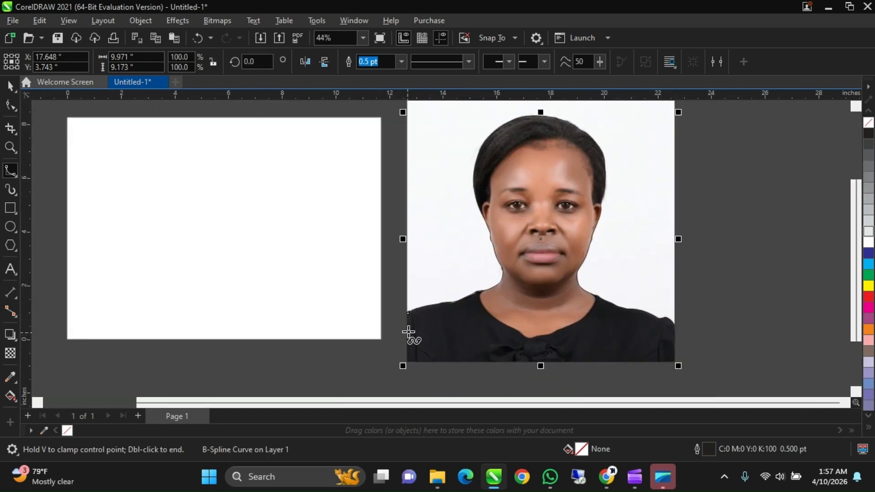
pyautogui.scroll(-1, 408, 332)
pyautogui.scroll(-2, 442, 351)
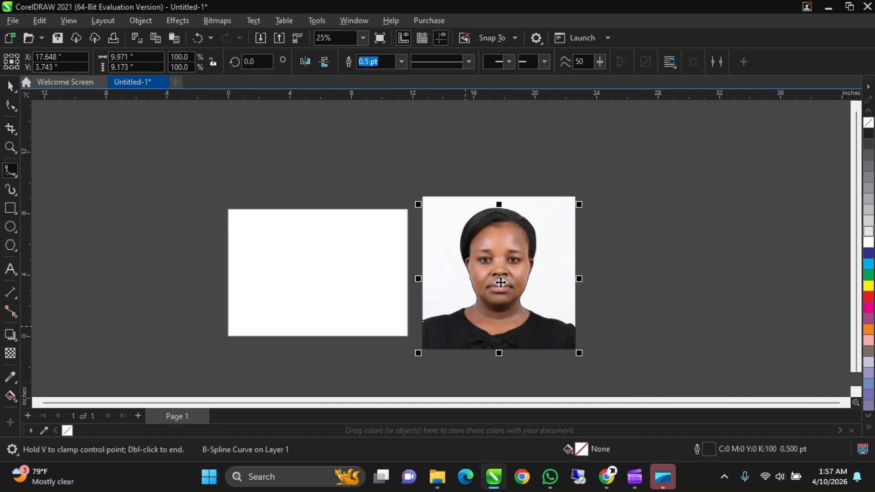
pyautogui.moveTo(502, 279)
pyautogui.mouseDown()
pyautogui.moveTo(559, 272)
pyautogui.moveTo(321, 273)
pyautogui.mouseUp()
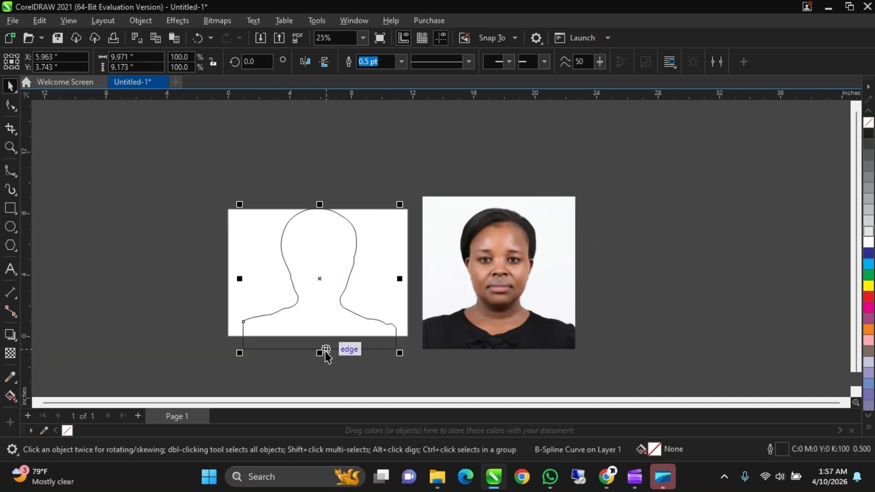
pyautogui.scroll(1, 323, 352)
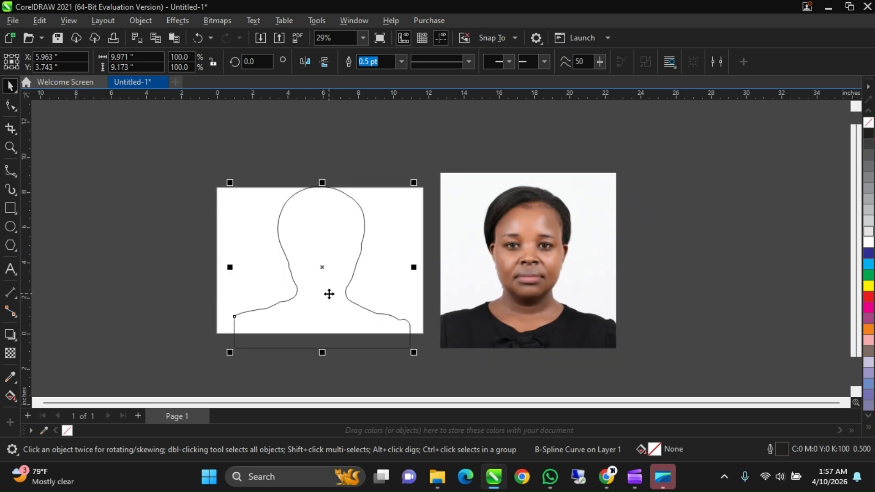
pyautogui.scroll(1, 329, 294)
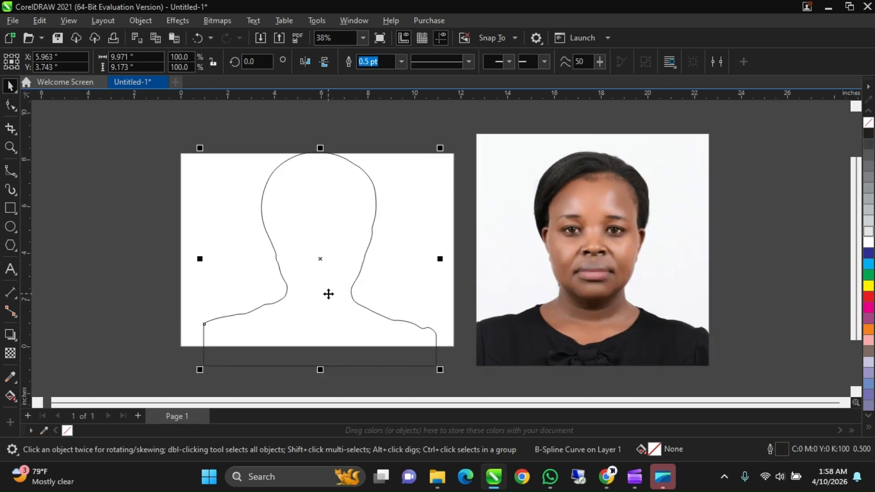
pyautogui.scroll(-1, 331, 294)
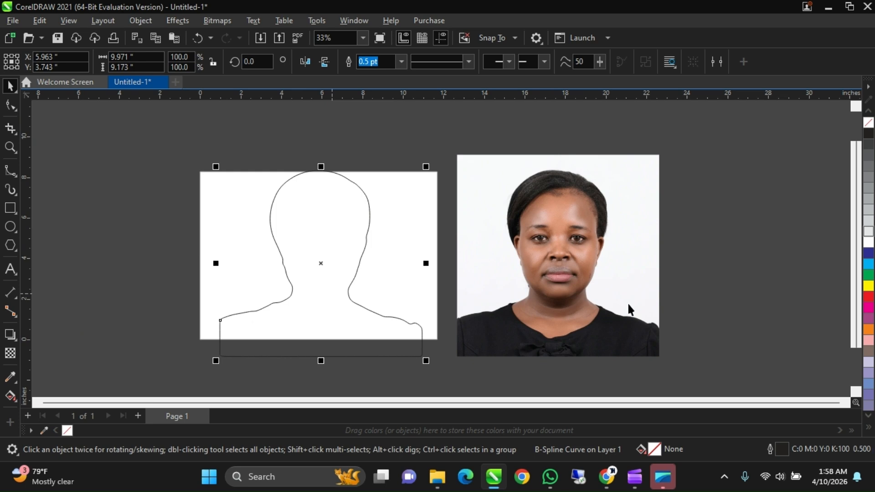
# - Return the B-spline outline from the blank page to its traced position over the portrait
pyautogui.click(567, 258)
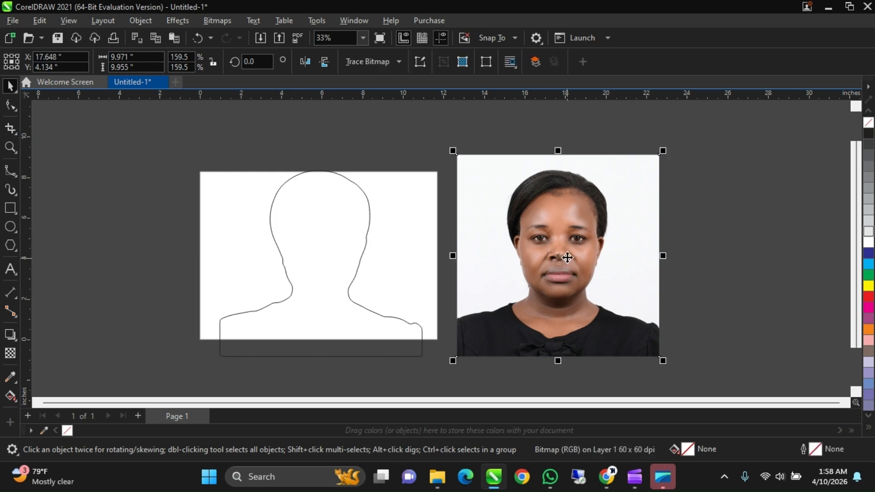
pyautogui.click(317, 261)
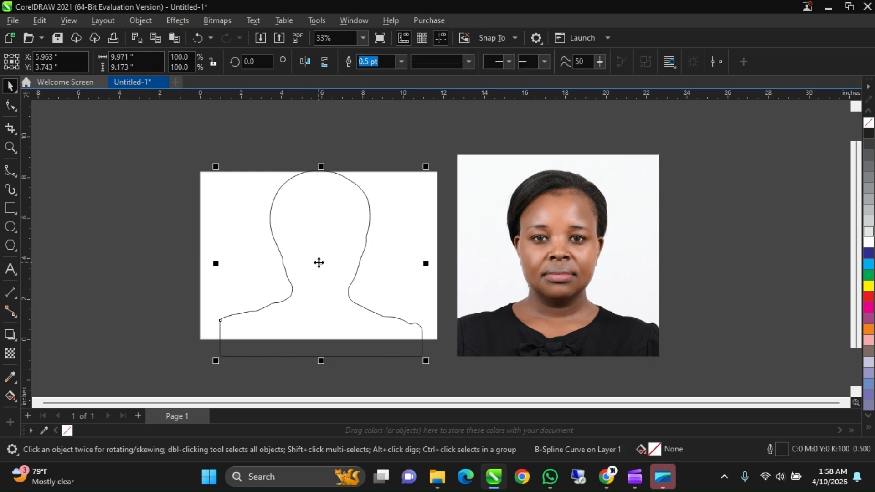
pyautogui.moveTo(318, 263); pyautogui.dragTo(545, 308)
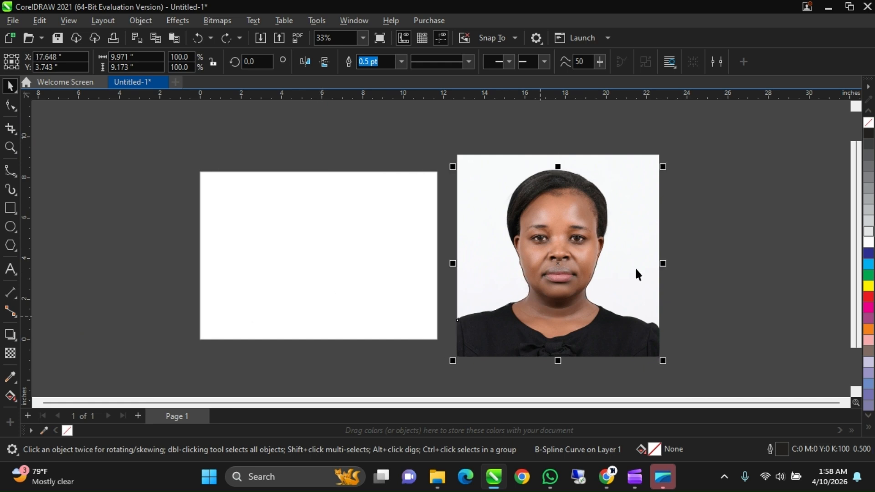
# - Intersect the closed B-spline outline with the portrait photo to create a cut-out of the woman
pyautogui.scroll(1, 589, 253)
pyautogui.scroll(-1, 588, 253)
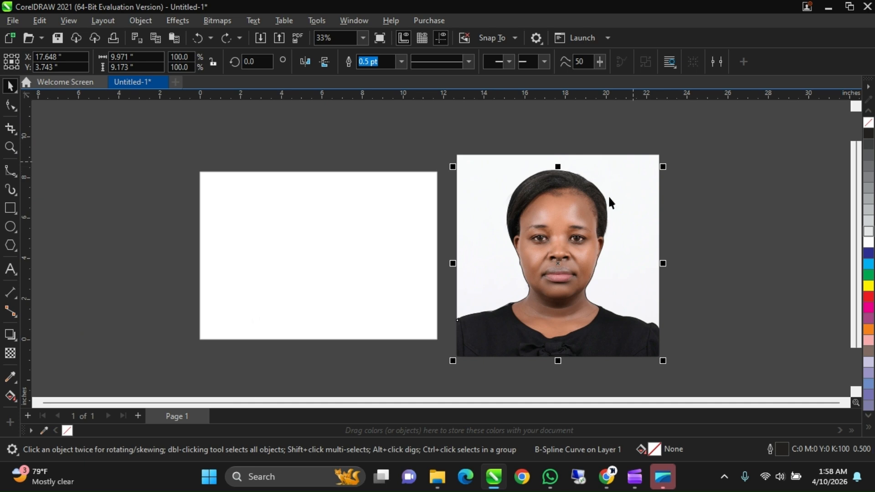
pyautogui.keyDown('shift'); pyautogui.click(623, 161); pyautogui.keyUp('shift')
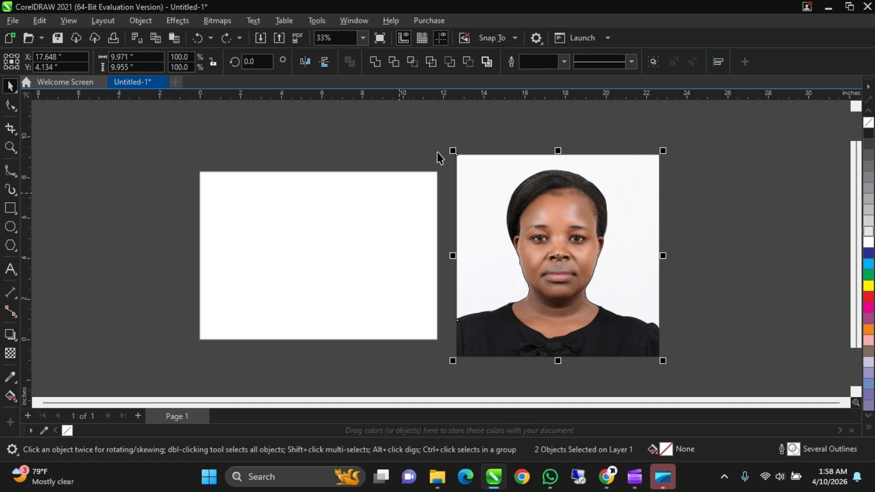
pyautogui.click(414, 62)
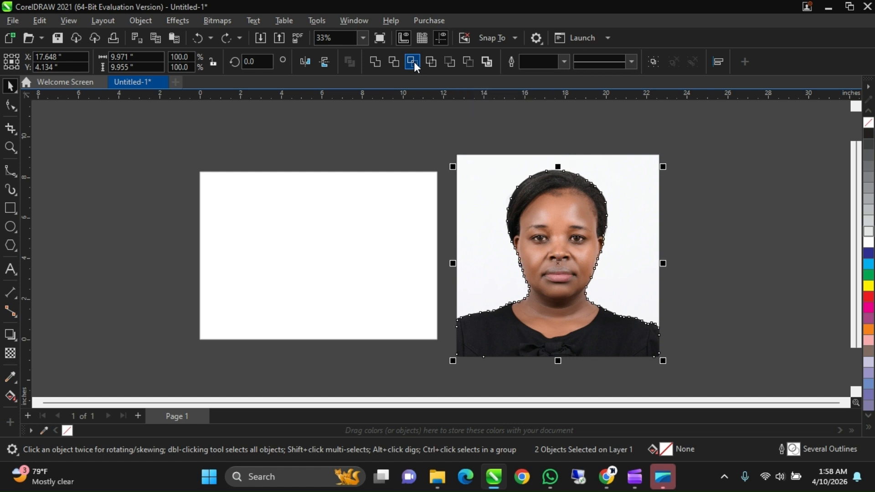
pyautogui.click(702, 237)
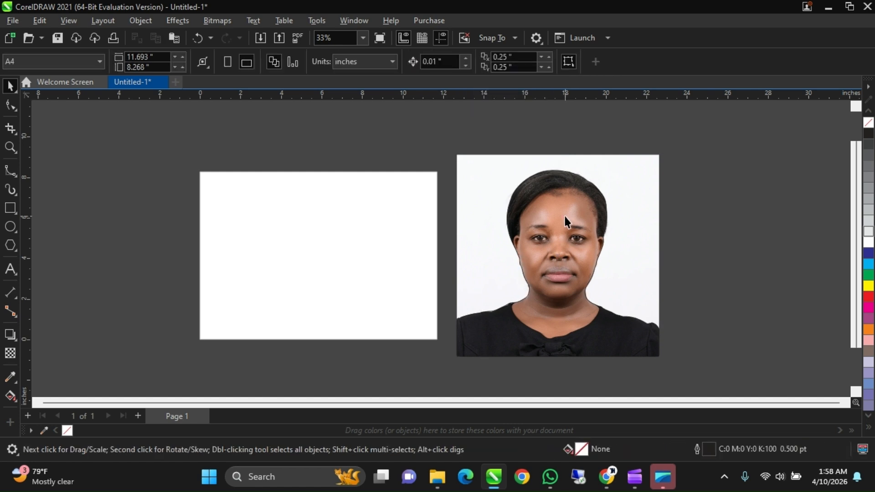
# - Move the B-spline outline off the portrait to the empty workspace on the photo's far side from the page
pyautogui.scroll(-1, 565, 222)
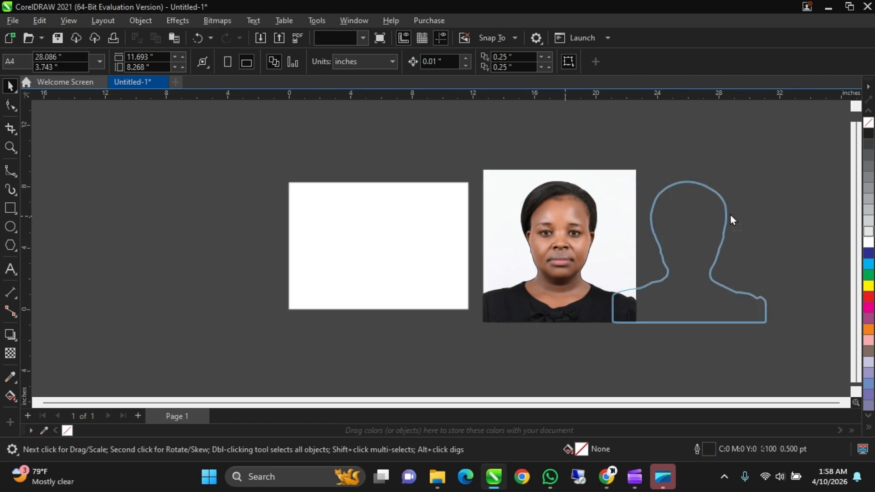
pyautogui.moveTo(731, 215); pyautogui.dragTo(747, 213)
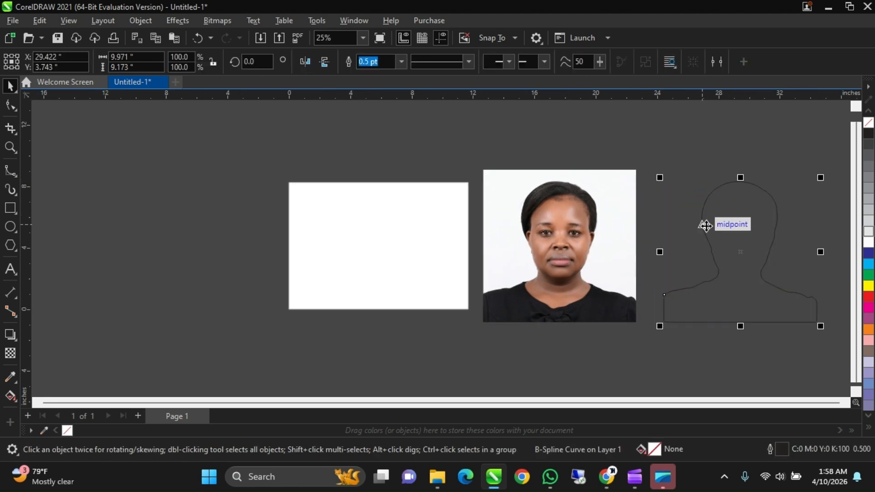
pyautogui.scroll(1, 730, 256)
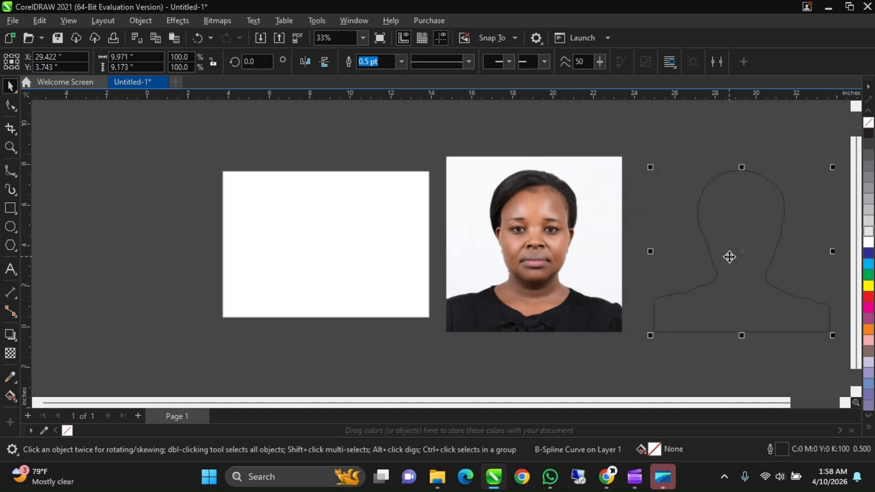
pyautogui.scroll(-1, 546, 251)
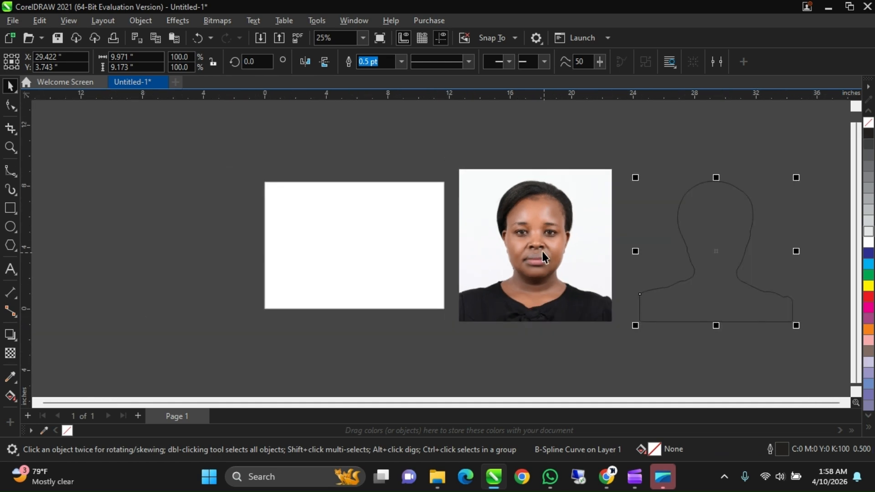
# - Separate the cut-out from the original photo, placing the original on the page's far side and the cut-out between the page and the outline
pyautogui.moveTo(539, 244); pyautogui.dragTo(353, 250)
pyautogui.scroll(-1, 352, 254)
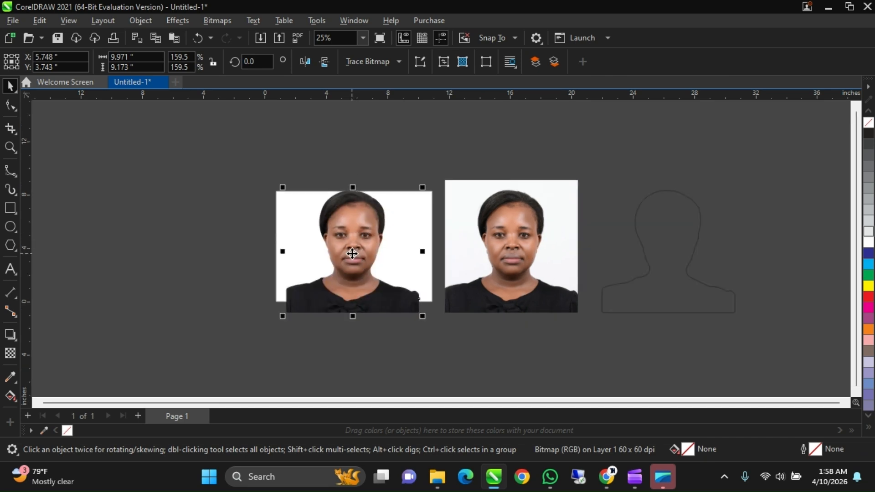
pyautogui.moveTo(486, 248); pyautogui.dragTo(200, 248)
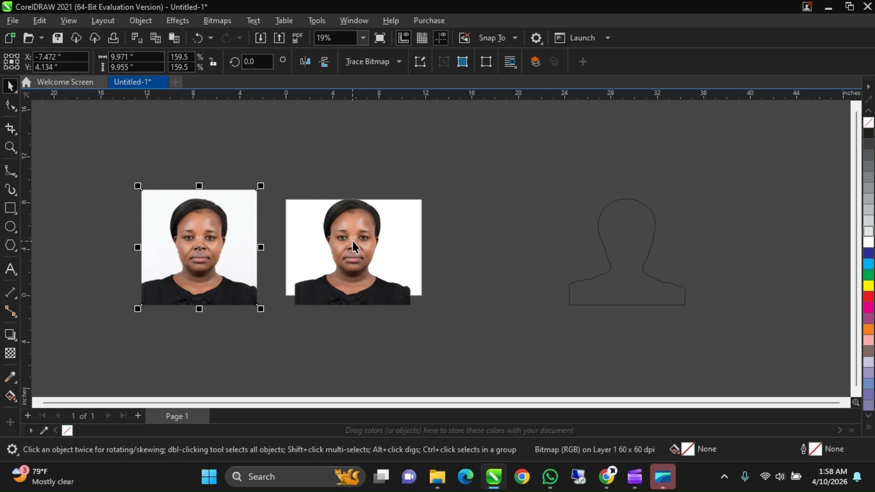
pyautogui.moveTo(351, 242); pyautogui.dragTo(503, 250)
pyautogui.scroll(2, 508, 272)
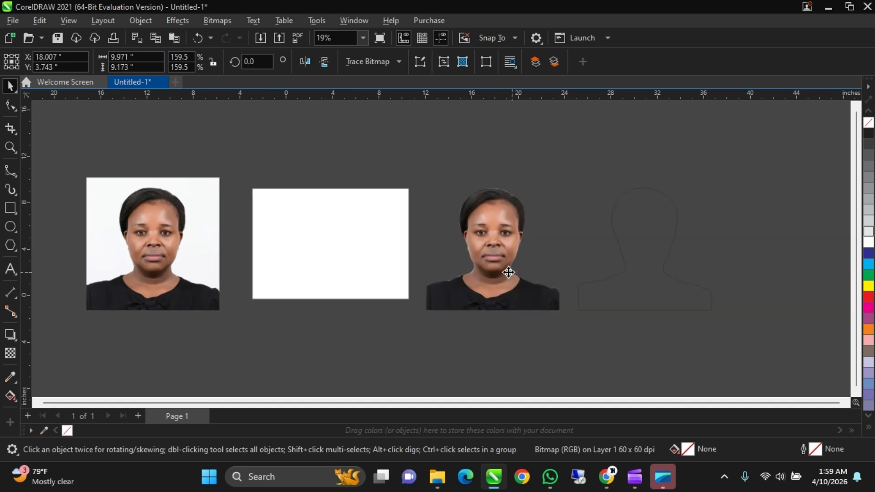
# - Examine the cut-out's edges up close against the dark workspace
pyautogui.scroll(2, 509, 272)
pyautogui.scroll(-3, 498, 322)
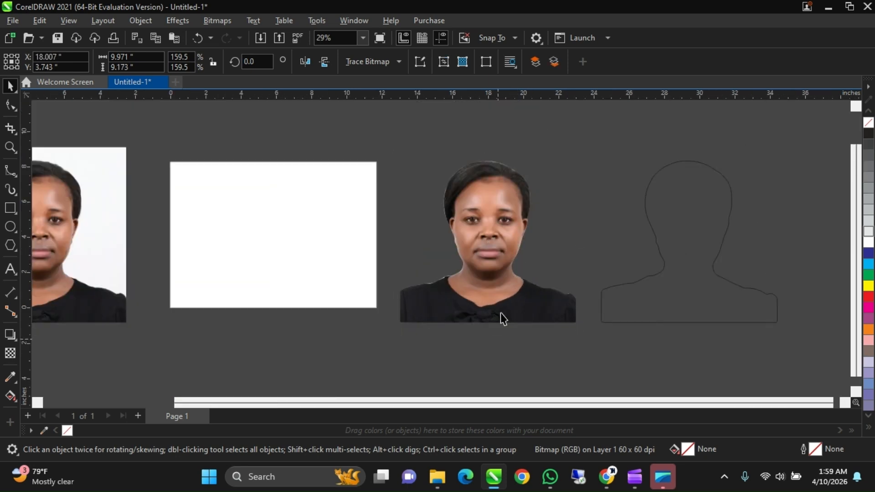
pyautogui.scroll(-2, 505, 304)
pyautogui.click(497, 266)
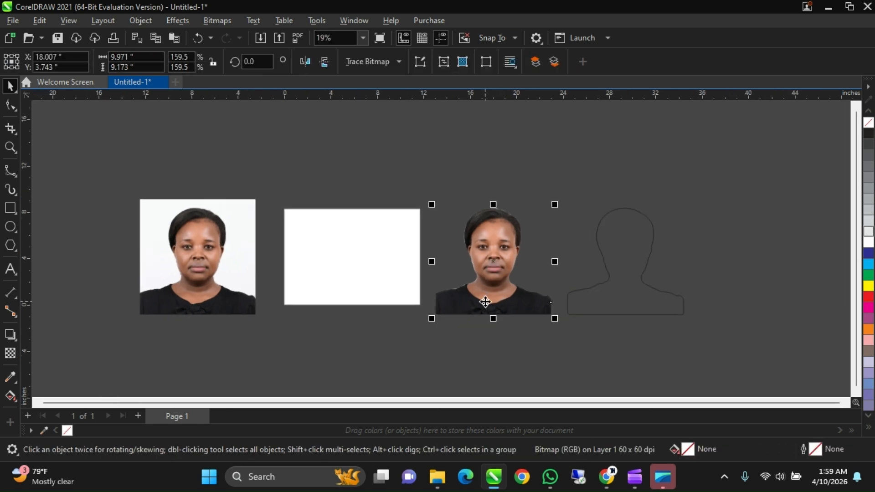
pyautogui.click(591, 161)
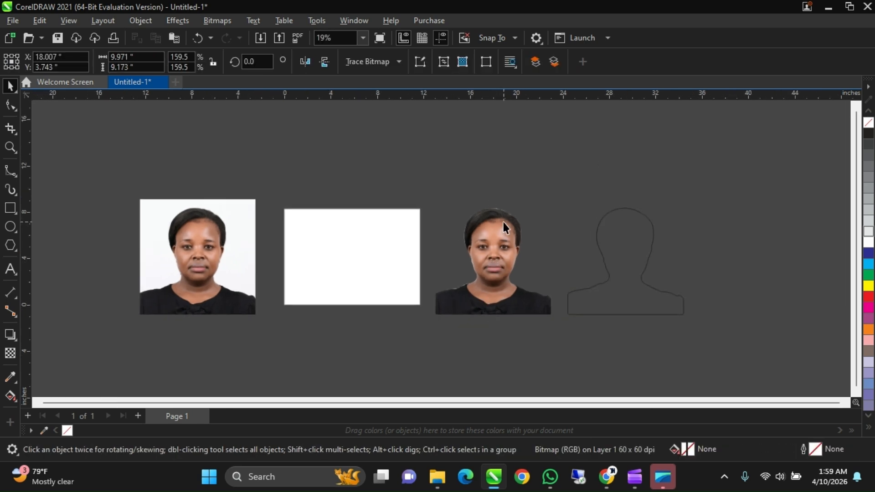
pyautogui.scroll(3, 493, 247)
pyautogui.scroll(-2, 492, 246)
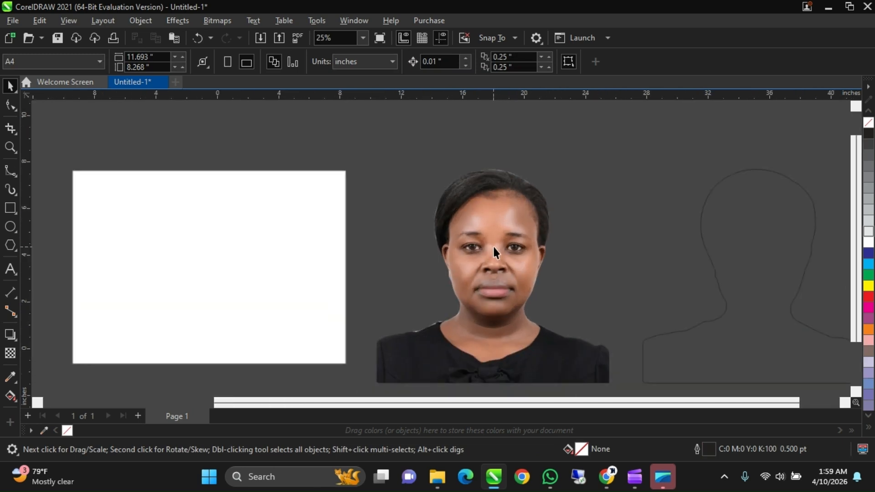
# - Apply a Feather blur to the cut-out with a width of 3 in Curved mode
pyautogui.click(496, 249)
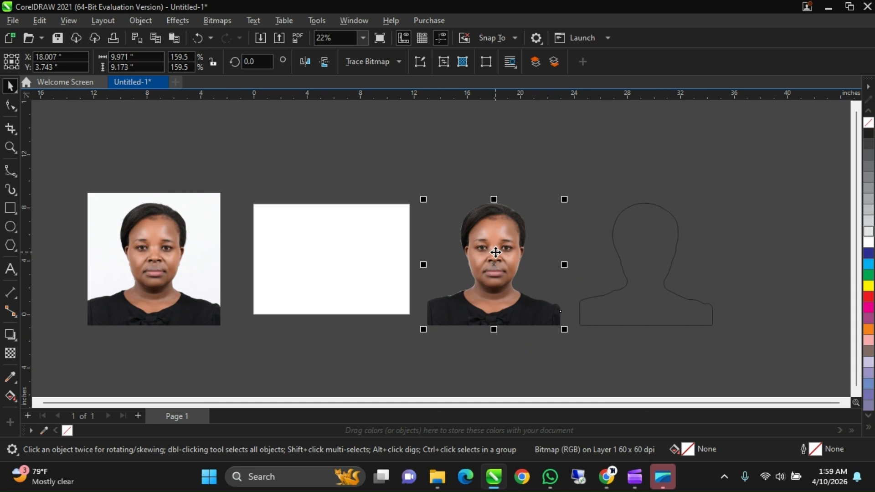
pyautogui.click(165, 24)
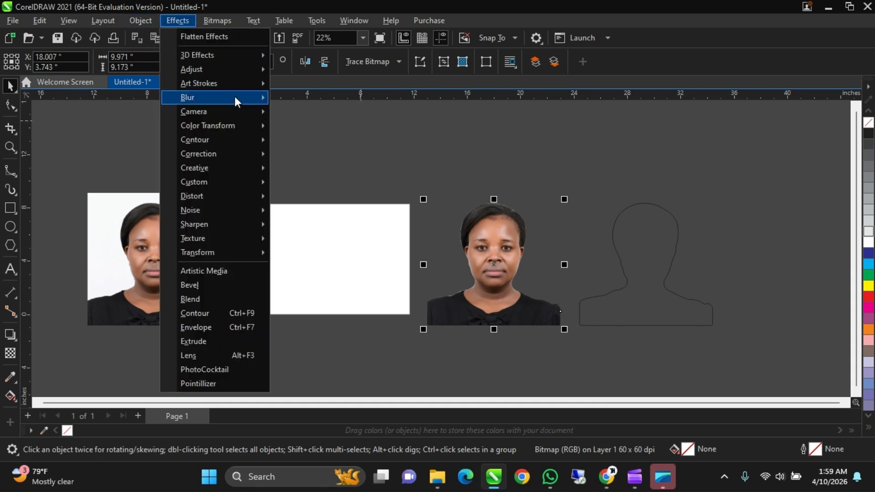
pyautogui.moveTo(234, 97)
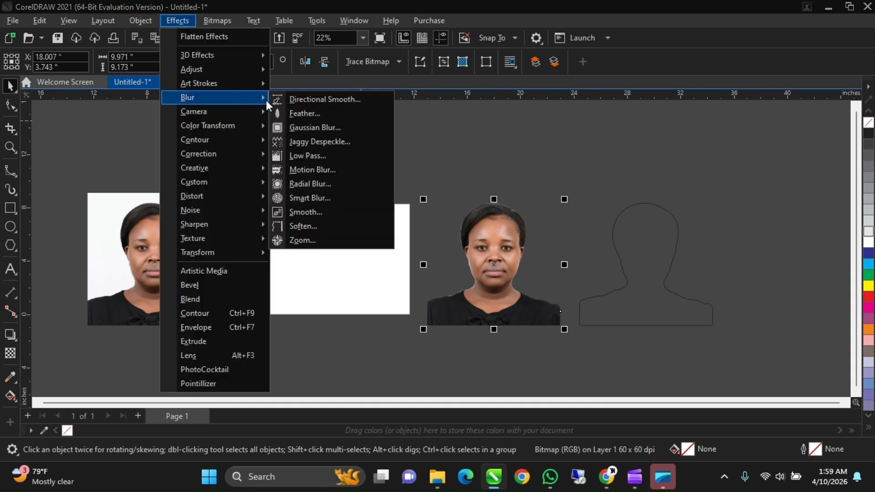
pyautogui.click(330, 115)
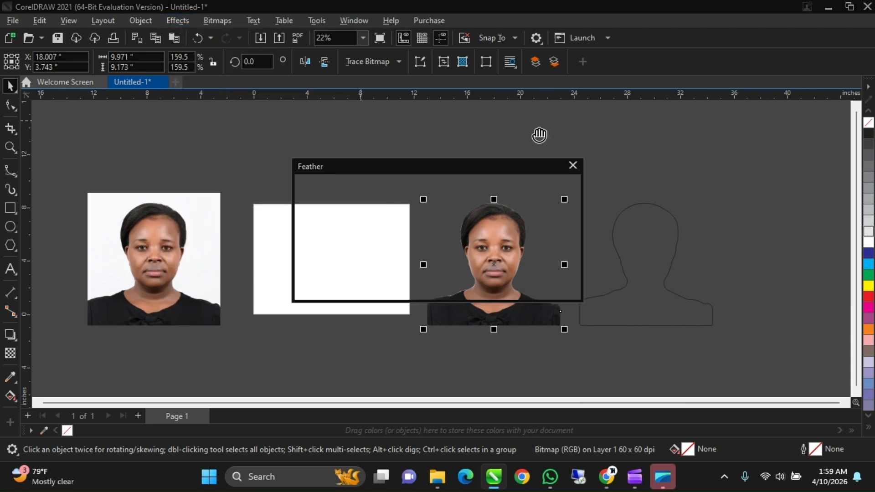
pyautogui.moveTo(431, 165)
pyautogui.mouseDown()
pyautogui.moveTo(726, 130)
pyautogui.moveTo(688, 120)
pyautogui.mouseUp()
pyautogui.moveTo(623, 153); pyautogui.dragTo(615, 160)
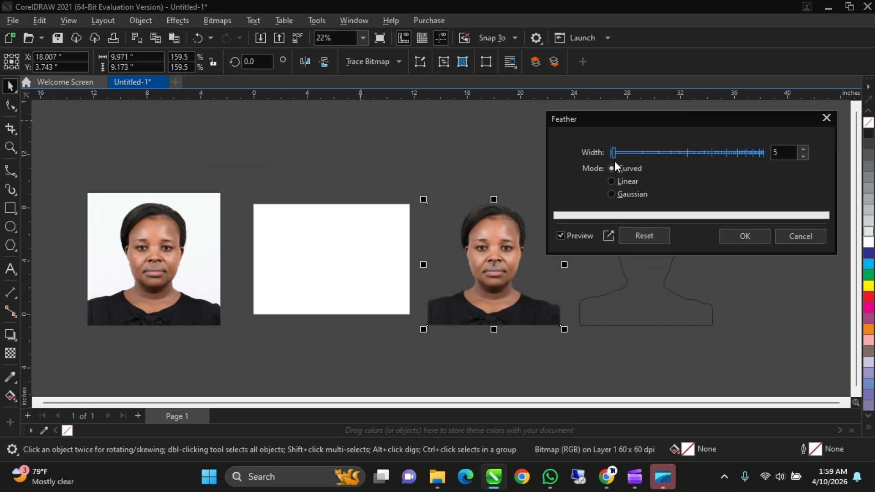
pyautogui.click(803, 158)
pyautogui.click(803, 158)
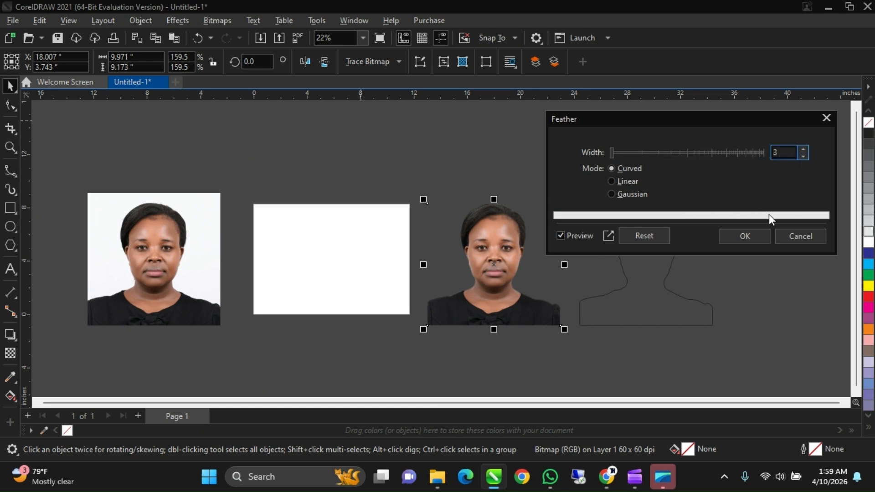
pyautogui.click(756, 236)
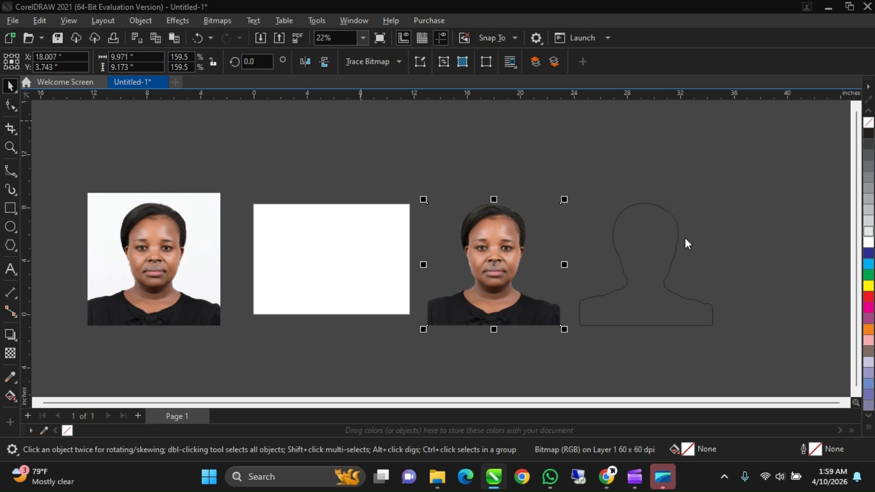
# - Check the feathered cut-out against the white page and return it to the space between the page and the outline
pyautogui.scroll(3, 557, 242)
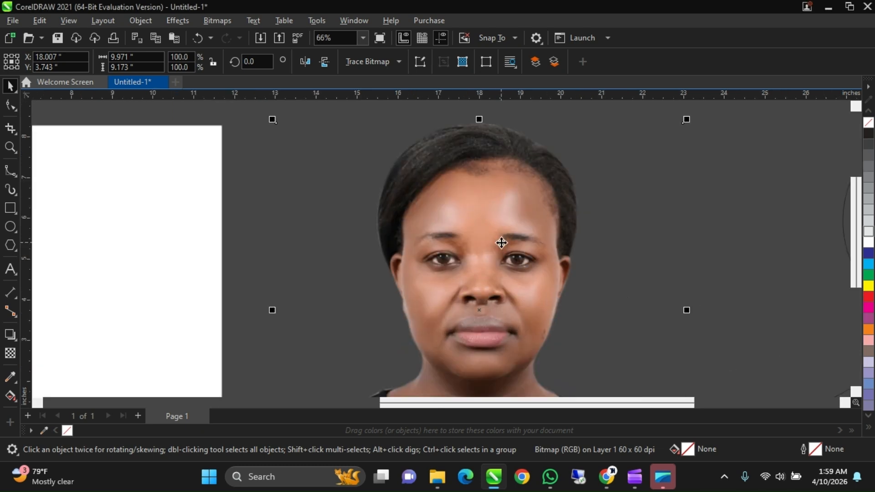
pyautogui.scroll(-3, 501, 243)
pyautogui.moveTo(502, 242); pyautogui.dragTo(363, 242)
pyautogui.scroll(2, 363, 243)
pyautogui.scroll(-4, 364, 242)
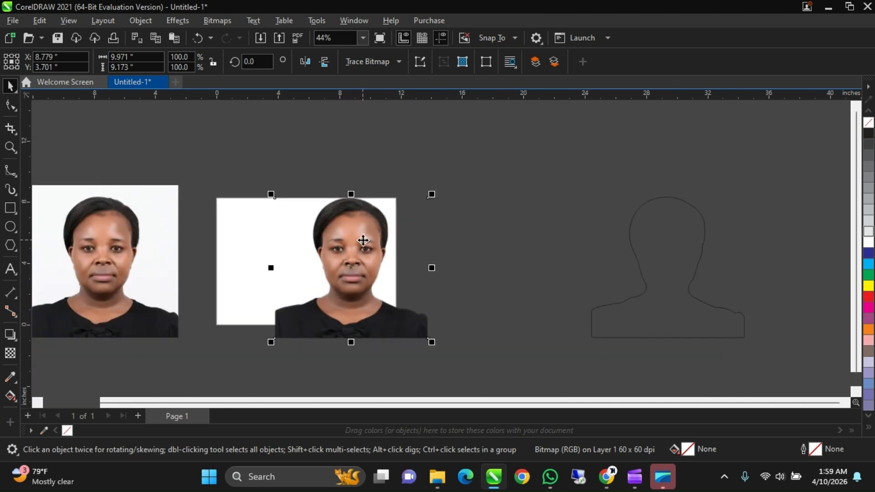
pyautogui.moveTo(368, 239); pyautogui.dragTo(467, 241)
# - Examine the softened edges around the feathered cut-out's hair, face and shoulders, and compare it with the original photo
pyautogui.scroll(2, 467, 240)
pyautogui.scroll(2, 466, 239)
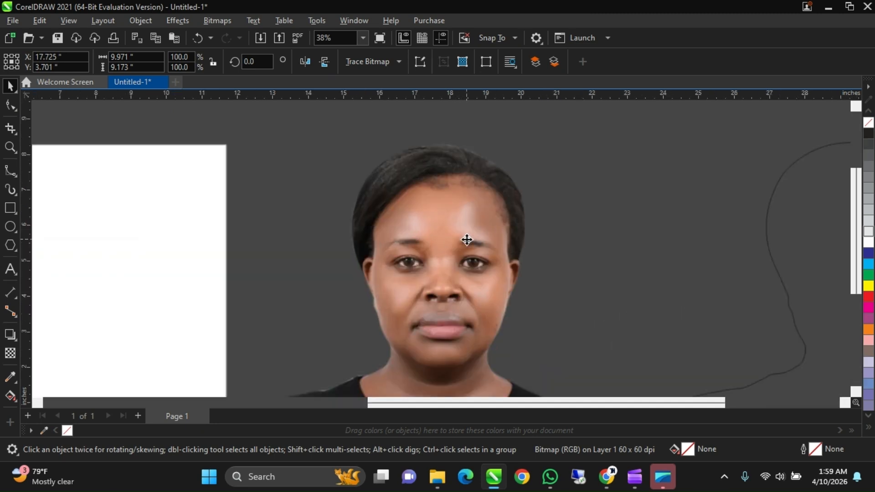
pyautogui.scroll(2, 466, 239)
pyautogui.scroll(-3, 486, 173)
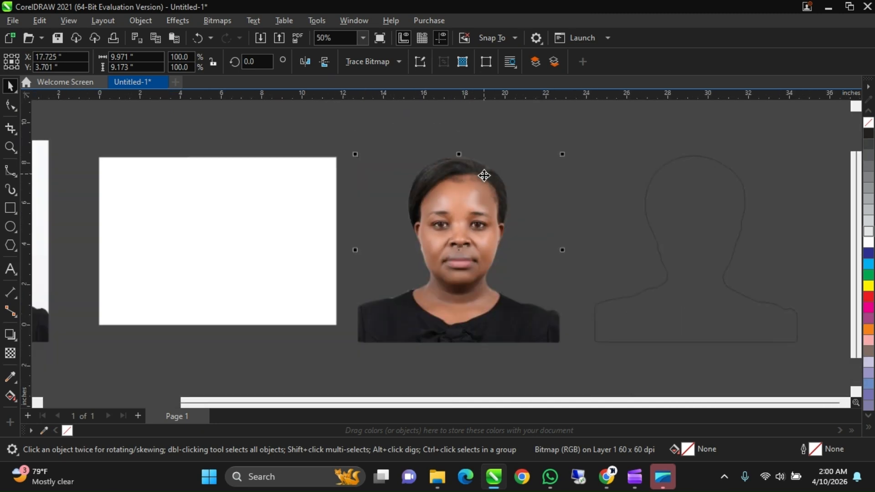
pyautogui.scroll(-3, 484, 175)
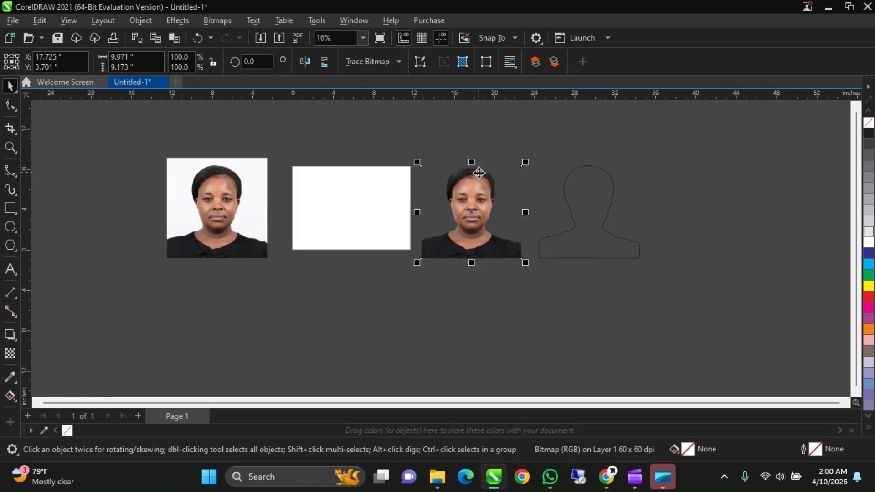
pyautogui.scroll(1, 479, 177)
pyautogui.scroll(-1, 475, 180)
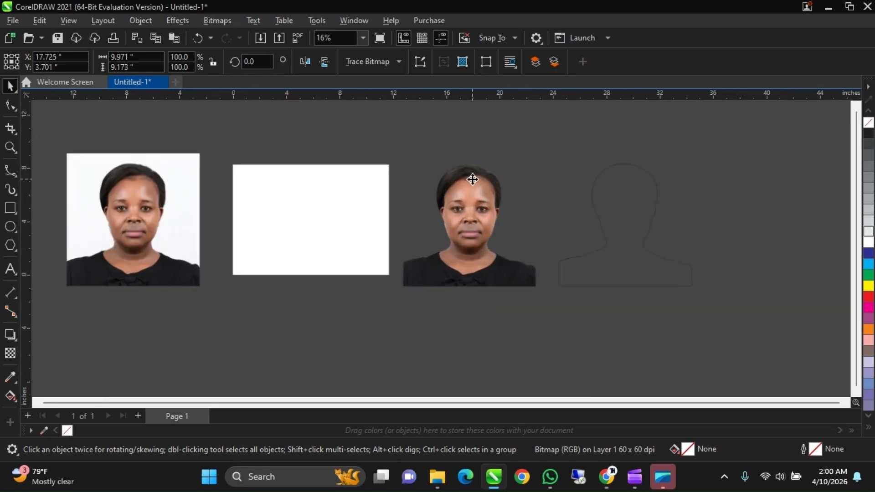